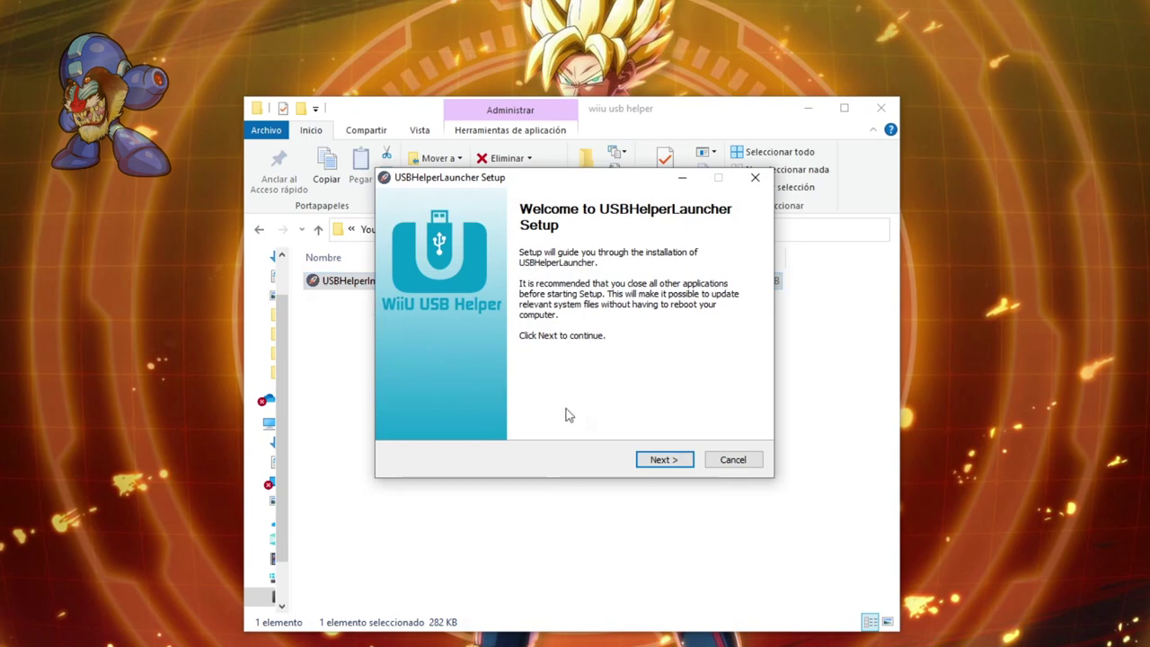
# Install USBHelperLauncher with Wii U USB Helper version 0.6.1.653 in the default destination folder and run it on finishing.
pyautogui.click(664, 461)
pyautogui.click(665, 460)
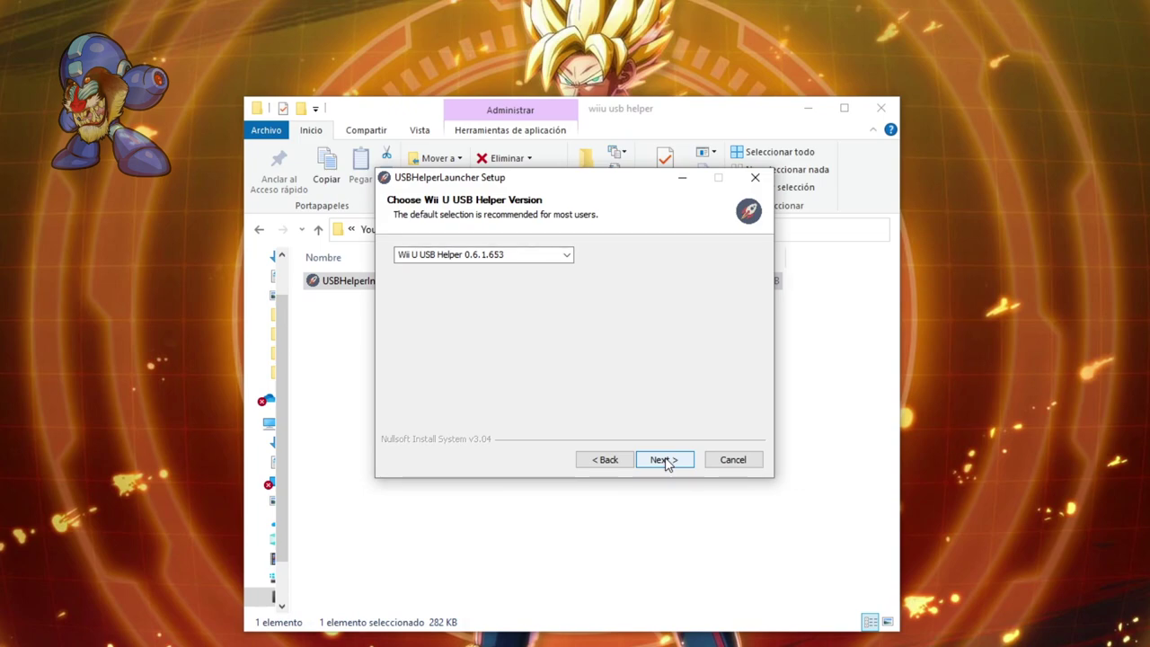
pyautogui.click(665, 460)
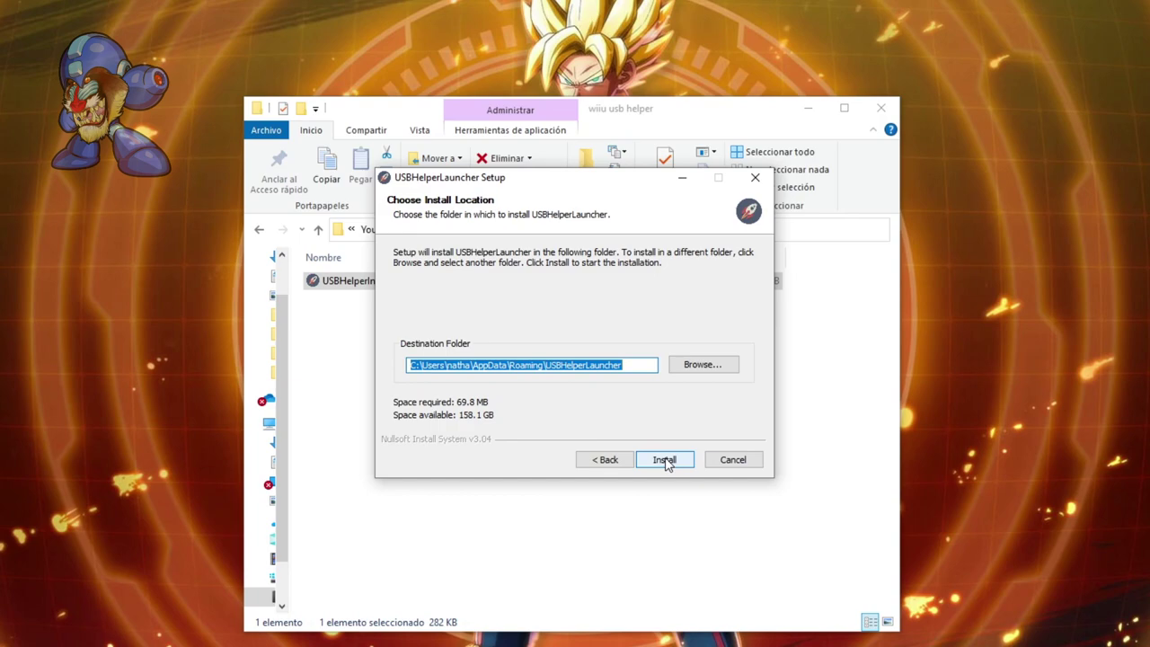
pyautogui.click(665, 460)
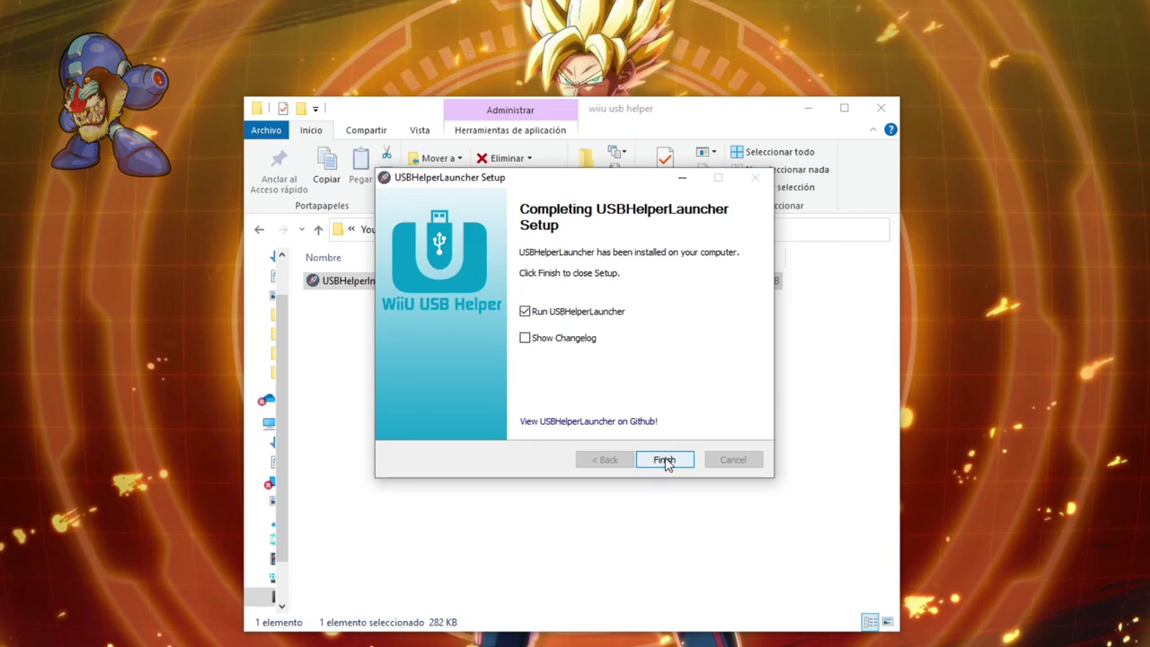
pyautogui.click(664, 460)
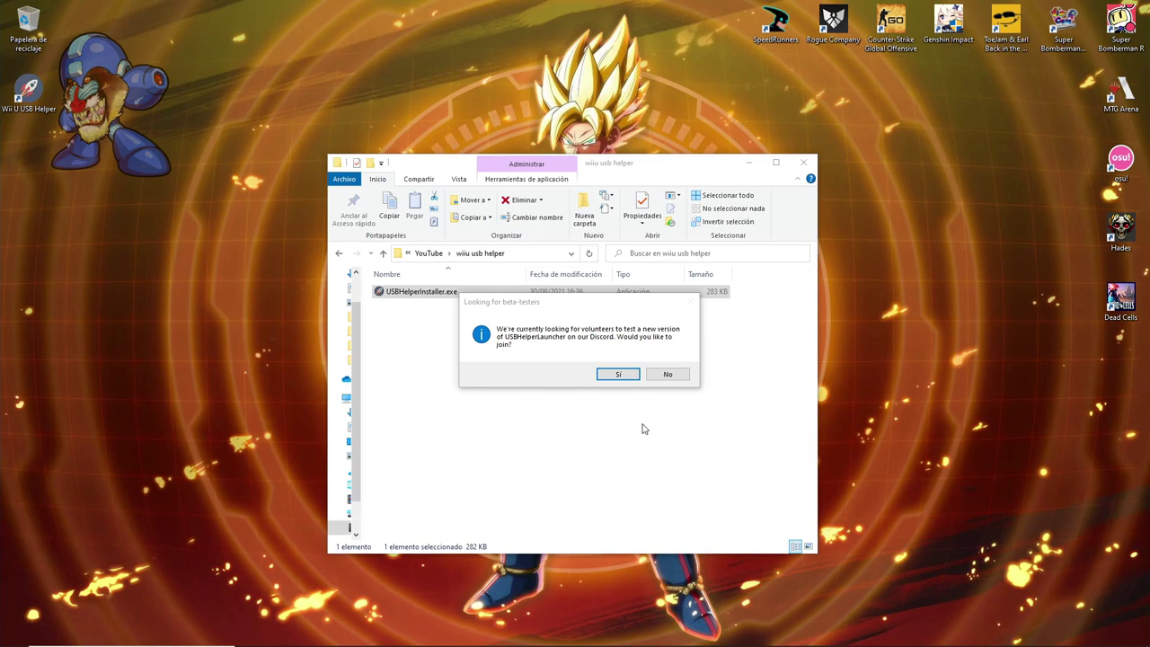
# Decline the beta-tester invitation and allow USBHelperLauncher through the Windows Defender firewall.
pyautogui.click(666, 375)
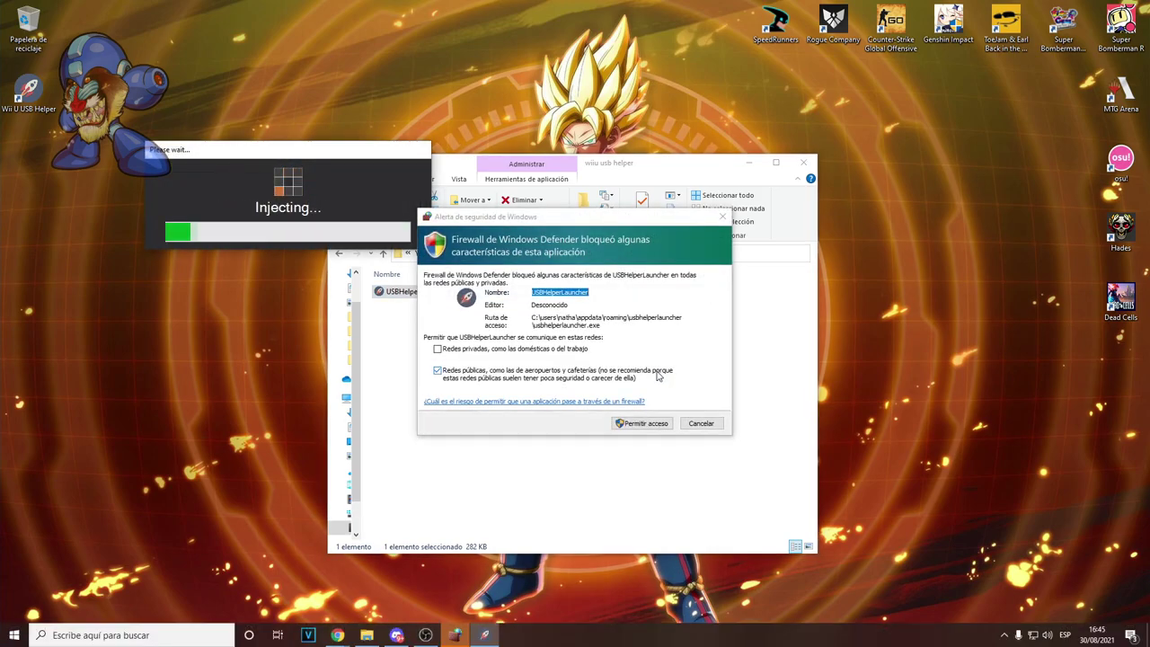
pyautogui.click(641, 424)
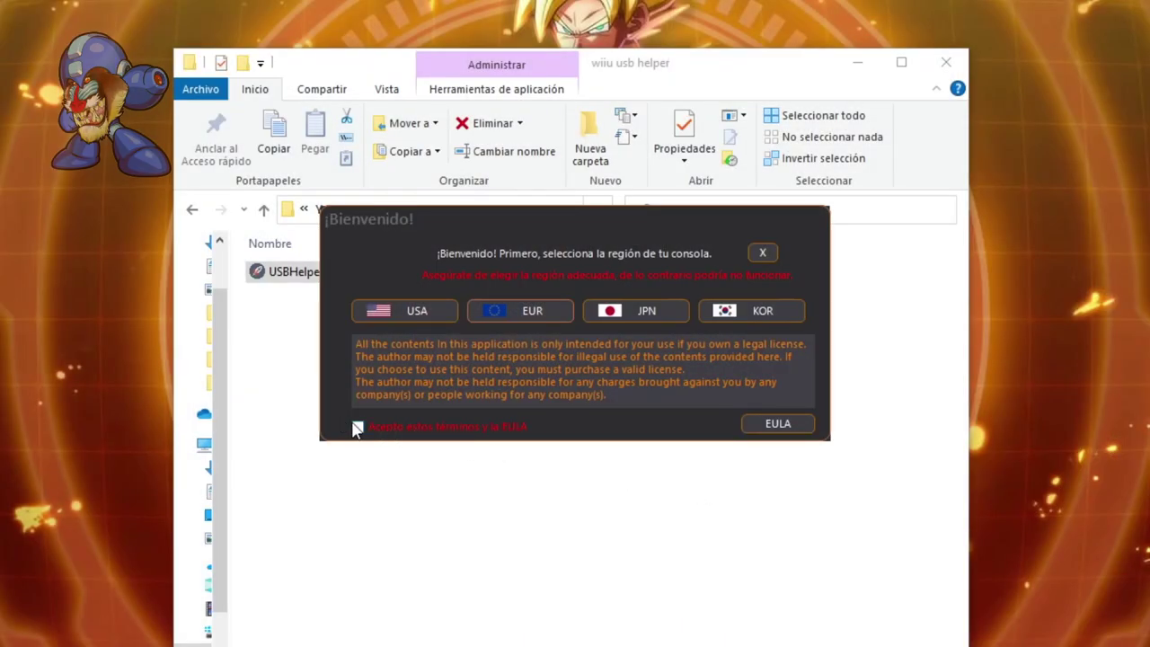
# Accept the terms with EUR as the console region and set the wiiu usb helper folder as the game storage location.
pyautogui.click(527, 322)
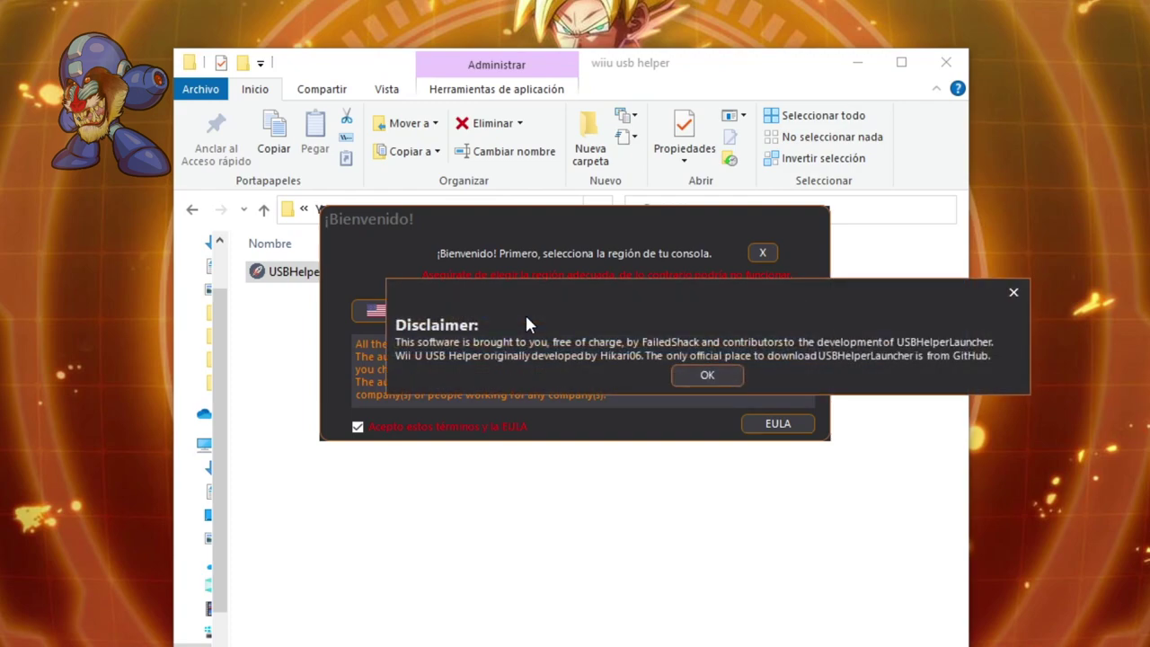
pyautogui.click(693, 376)
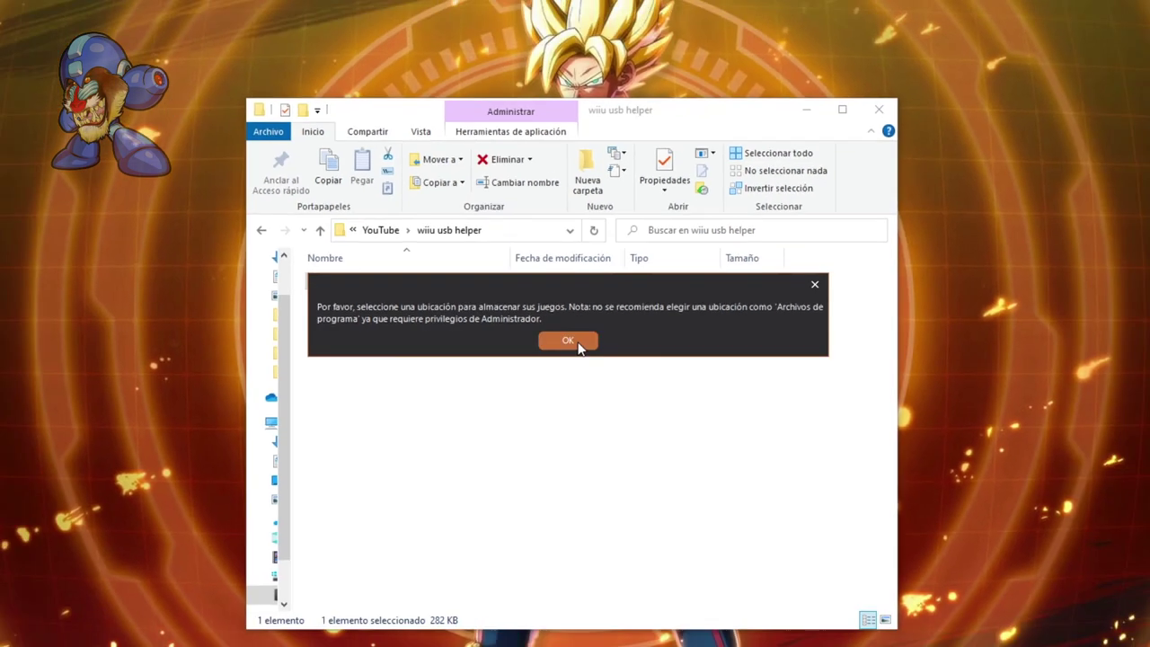
pyautogui.click(575, 346)
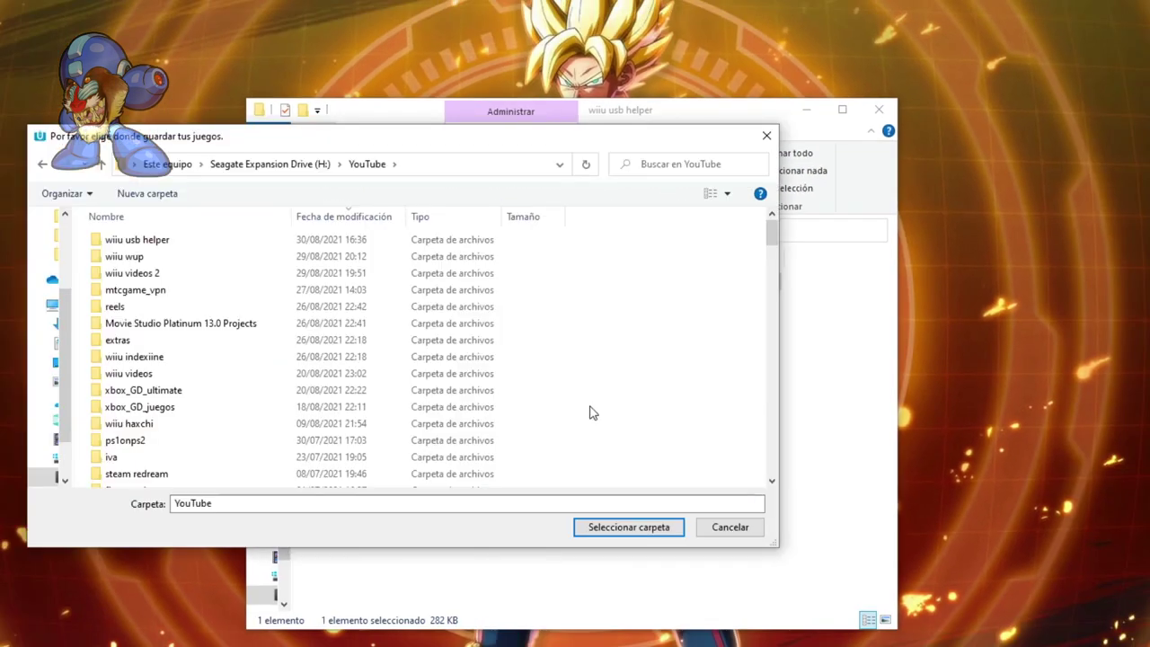
pyautogui.doubleClick(151, 240)
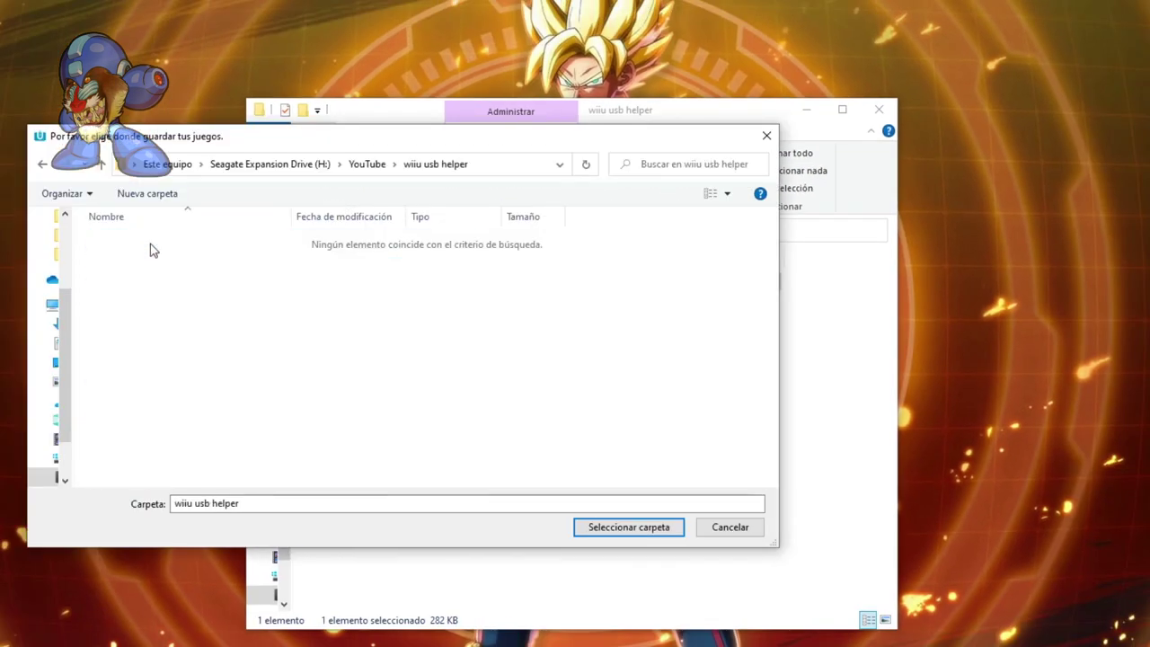
pyautogui.click(605, 532)
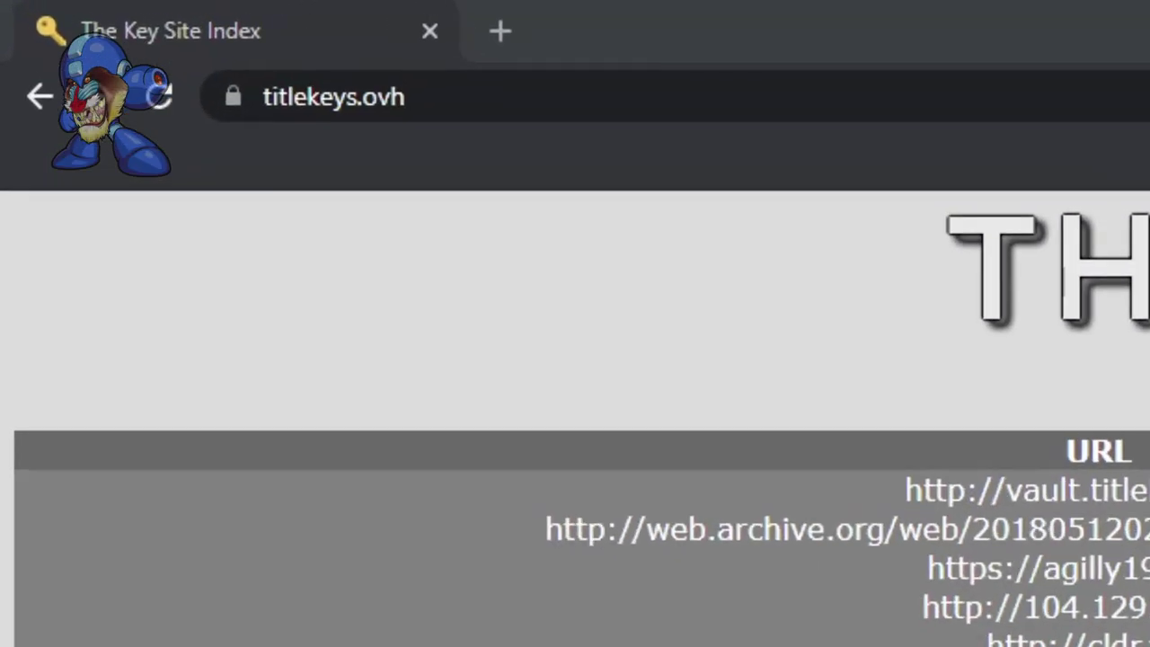
pyautogui.click(171, 42)
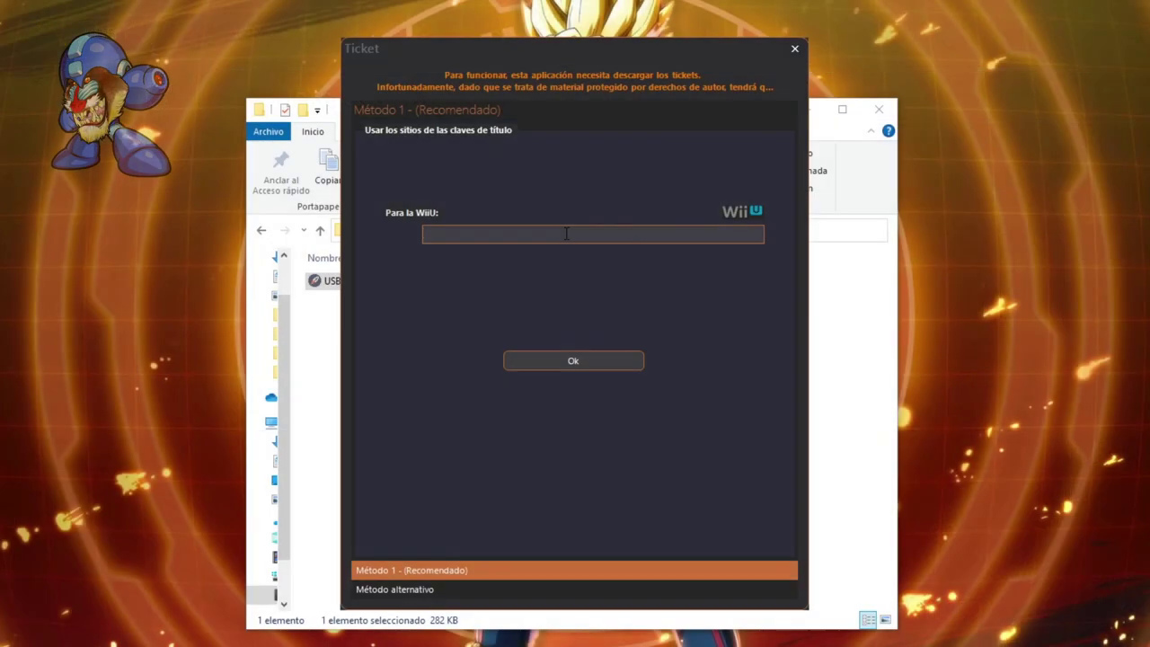
pyautogui.write('https://titlekeys.ovh/')
pyautogui.click(561, 359)
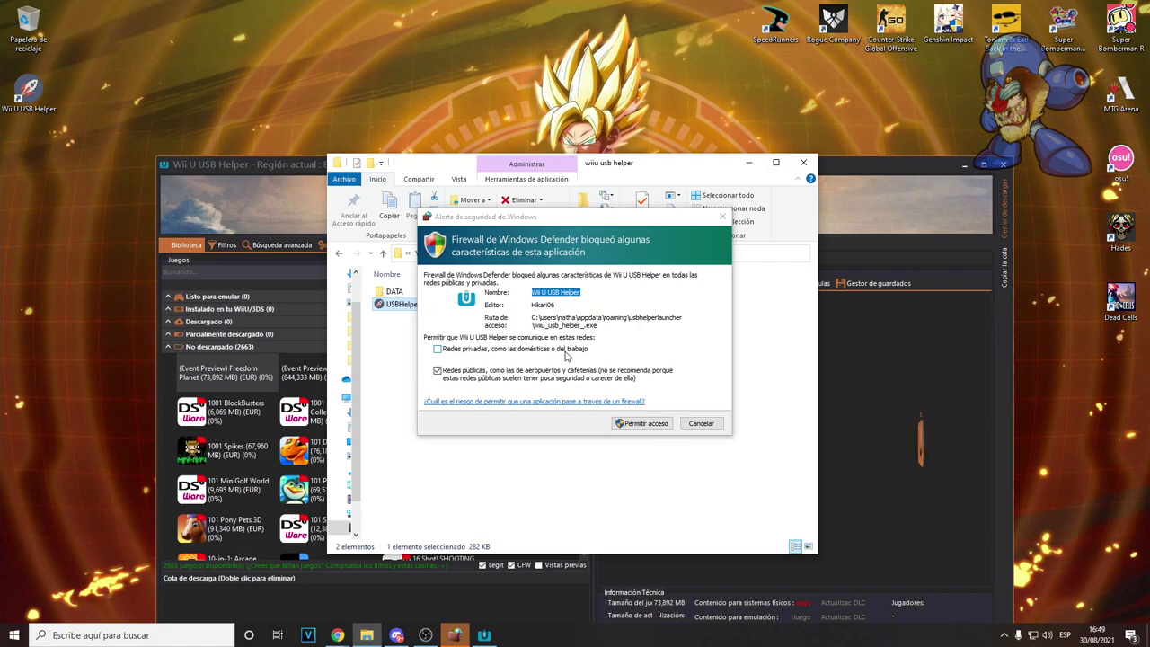
# Allow Wii U USB Helper through the Windows Defender firewall and maximize its main window.
pyautogui.click(629, 428)
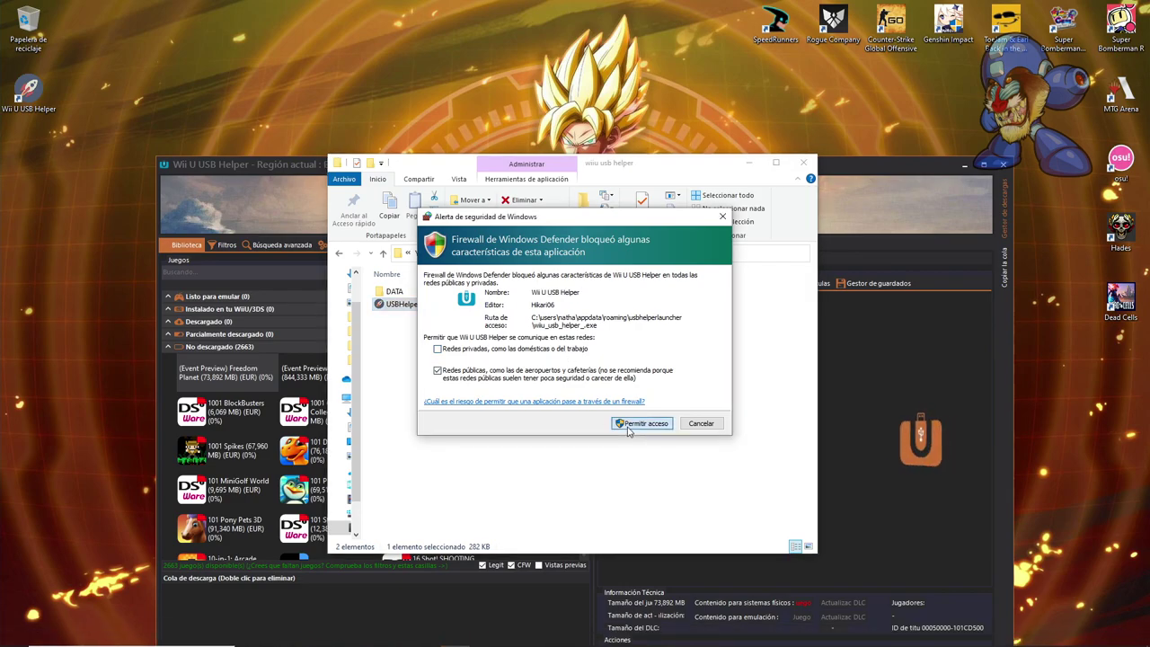
pyautogui.doubleClick(841, 167)
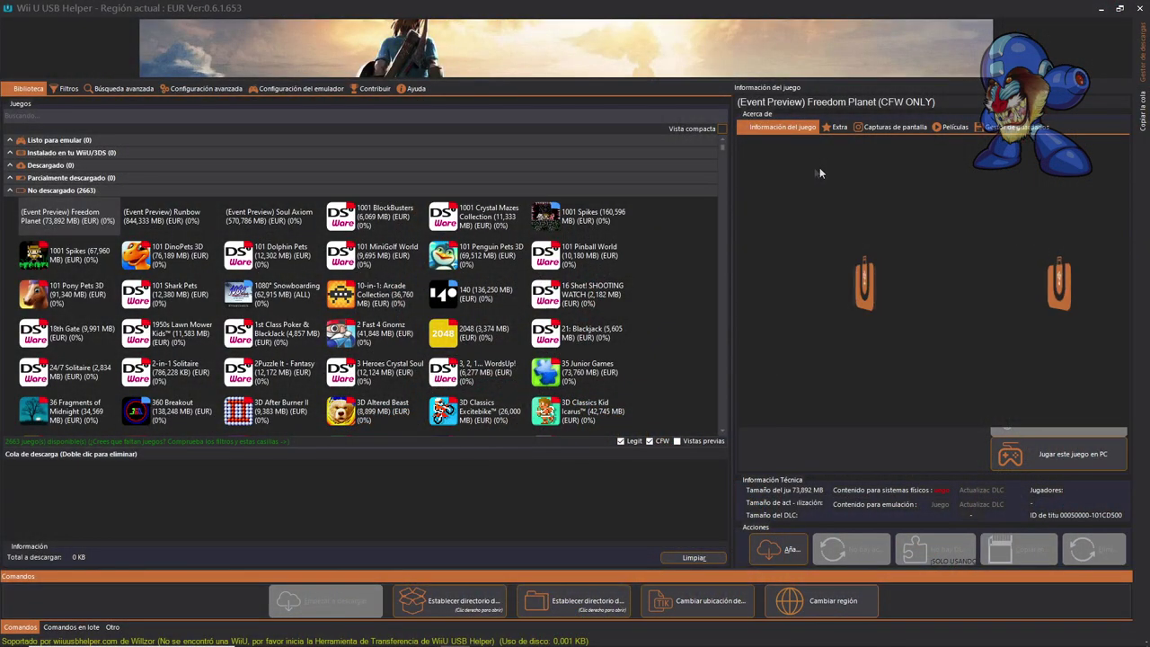
# Search the game library for "breath" and clear the search text again.
pyautogui.moveTo(721, 146)
pyautogui.mouseDown()
pyautogui.moveTo(718, 420)
pyautogui.moveTo(724, 143)
pyautogui.mouseUp()
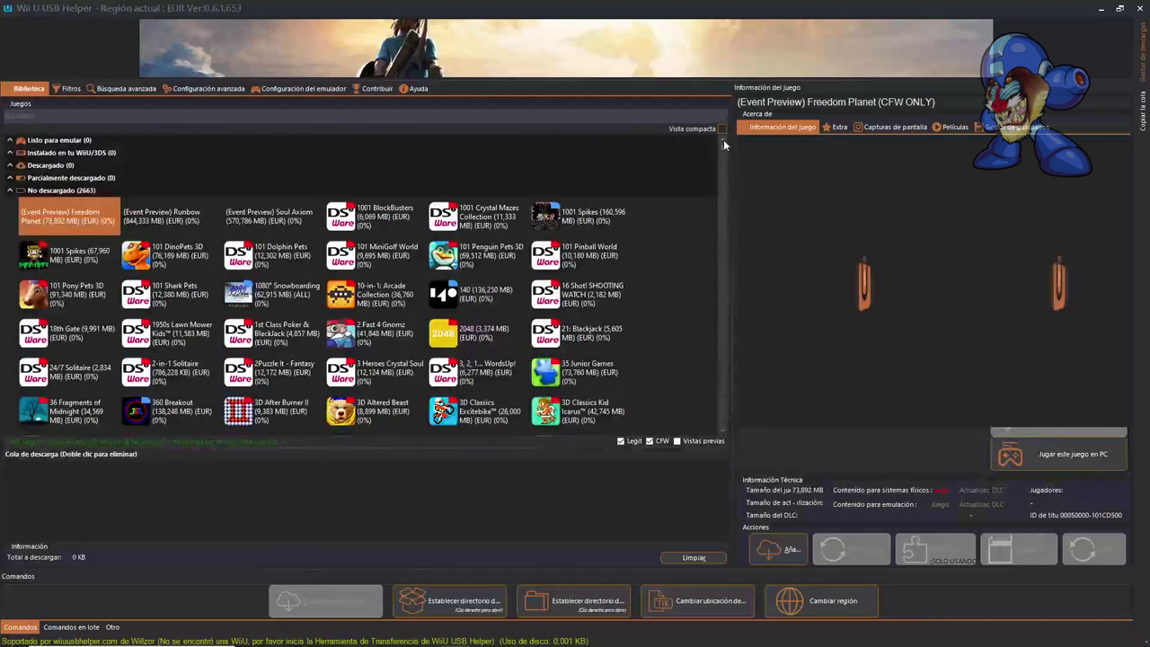
pyautogui.click(166, 114)
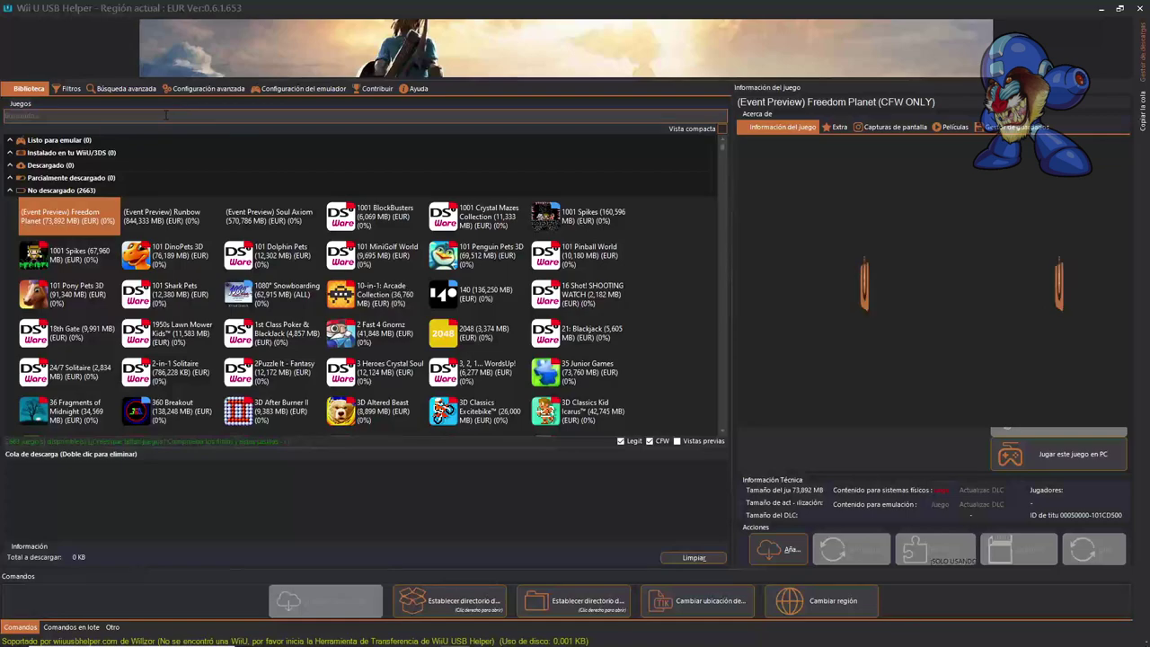
pyautogui.write('b')
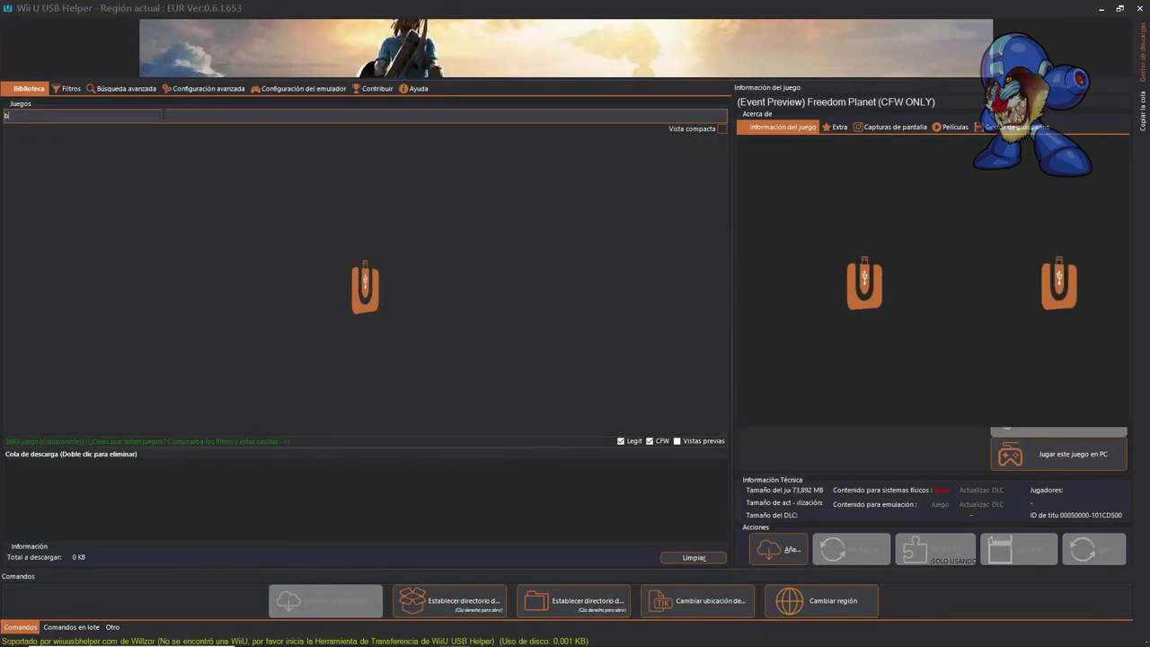
pyautogui.write('reathi')
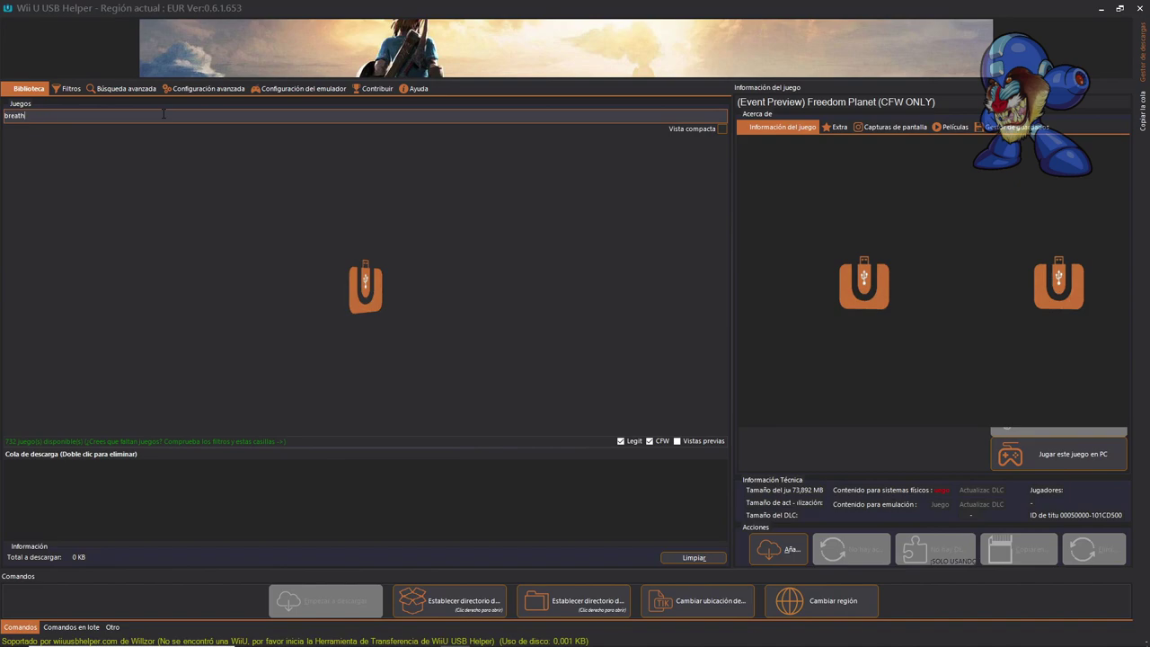
pyautogui.press('BackSpace')
pyautogui.press('BackSpace')
pyautogui.press('BackSpace')
pyautogui.press('BackSpace')
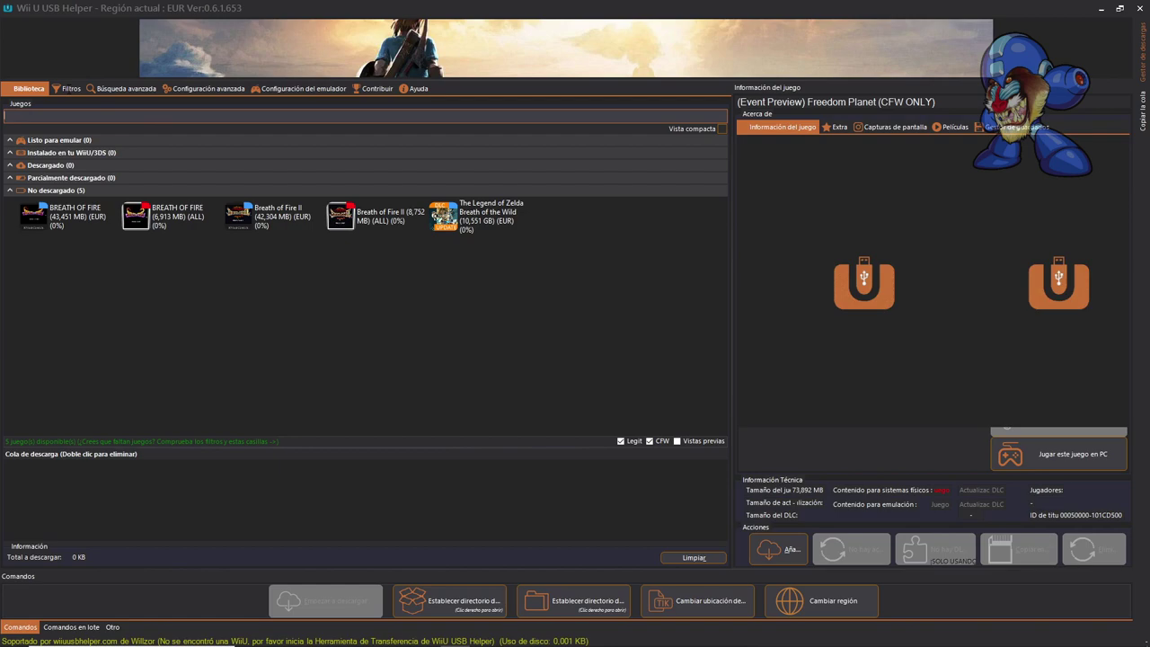
# Limit the platform filters to native Wii U titles, excluding 3DS and Wii, and browse the filtered library.
pyautogui.click(67, 87)
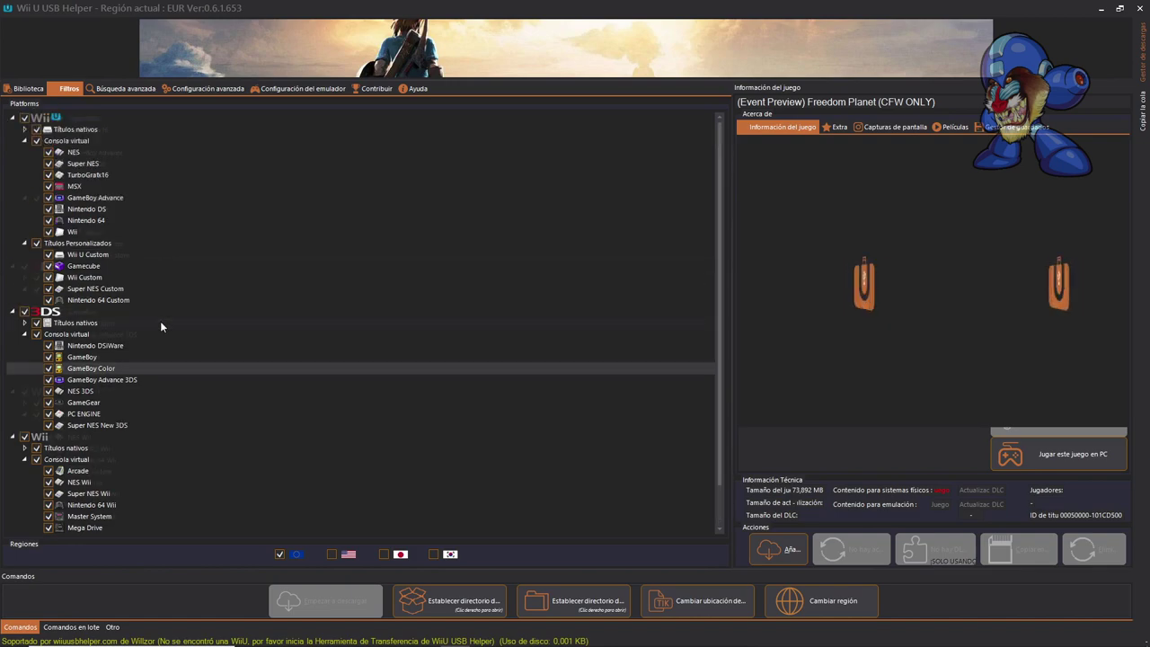
pyautogui.click(25, 310)
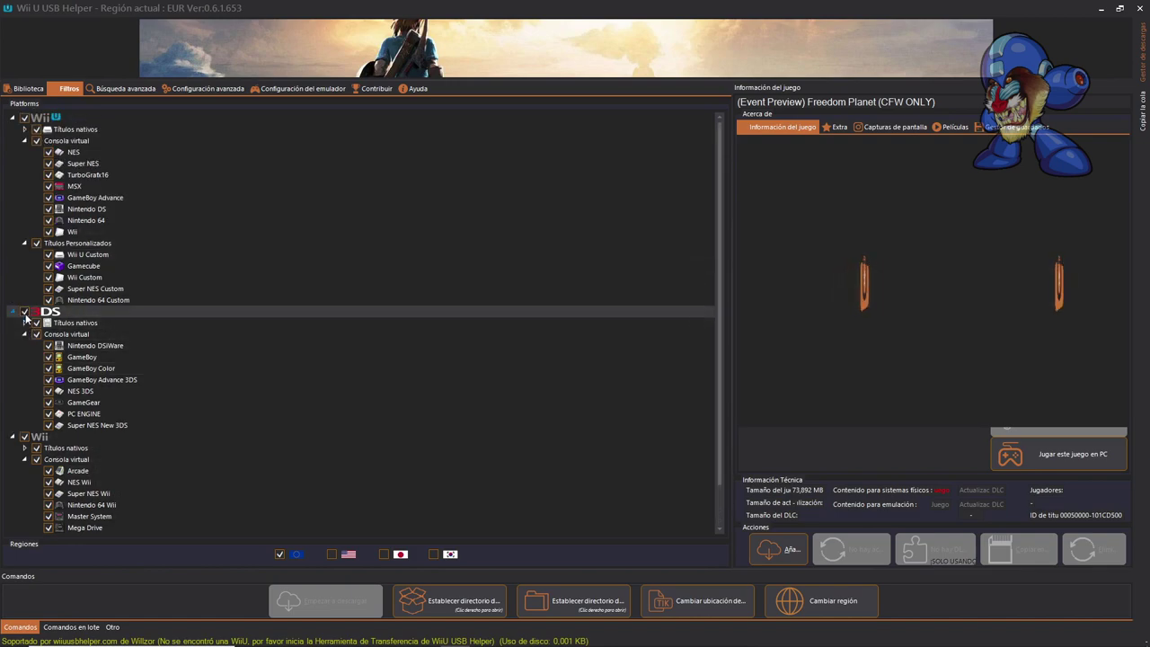
pyautogui.click(25, 438)
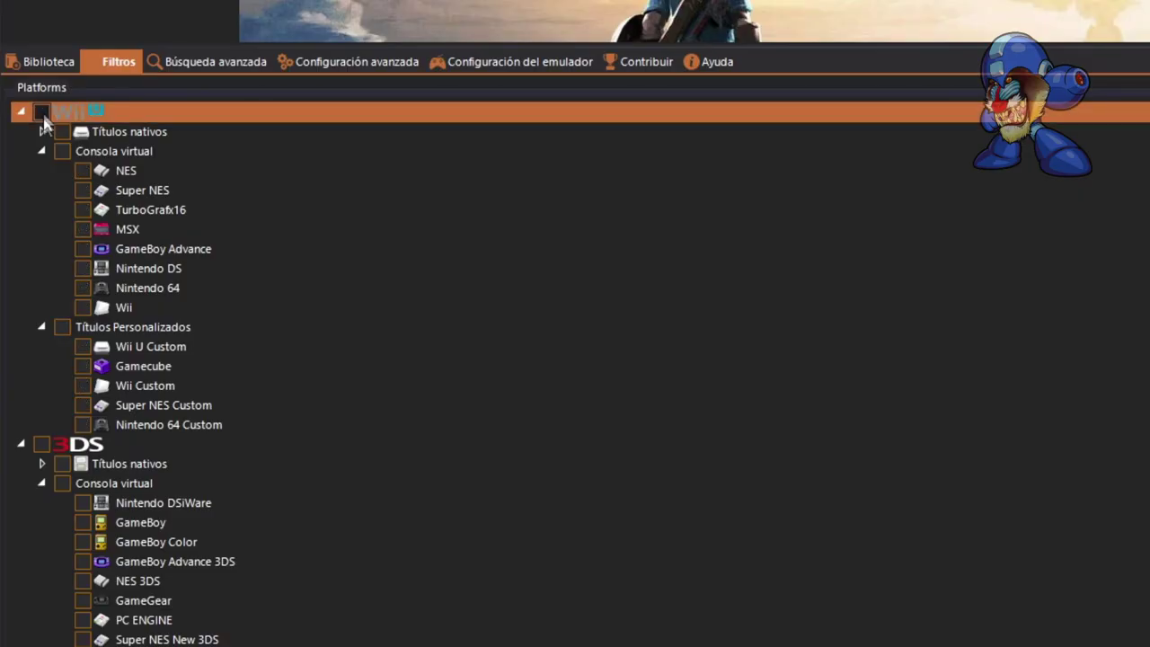
pyautogui.click(62, 132)
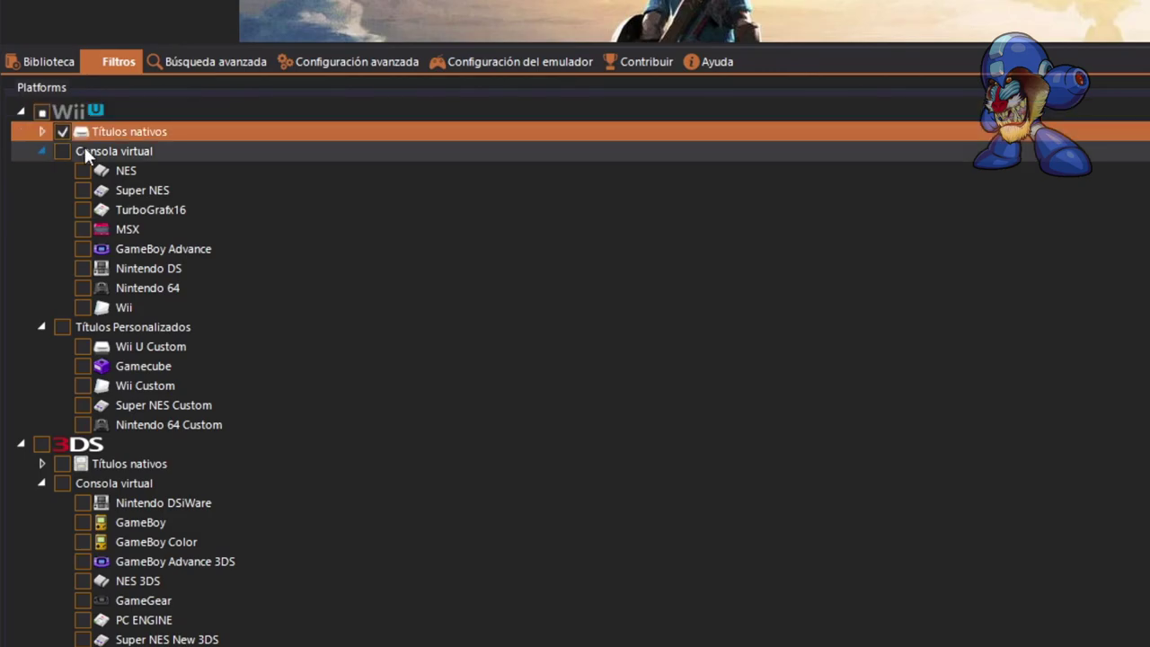
pyautogui.click(28, 89)
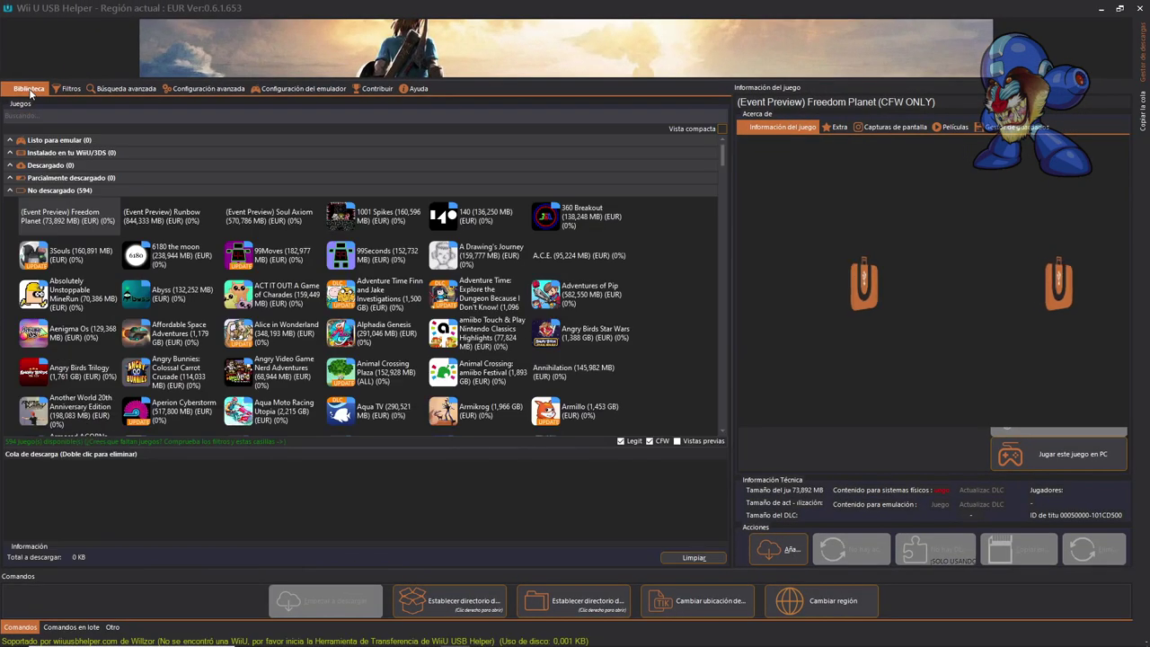
pyautogui.moveTo(725, 154); pyautogui.dragTo(726, 188)
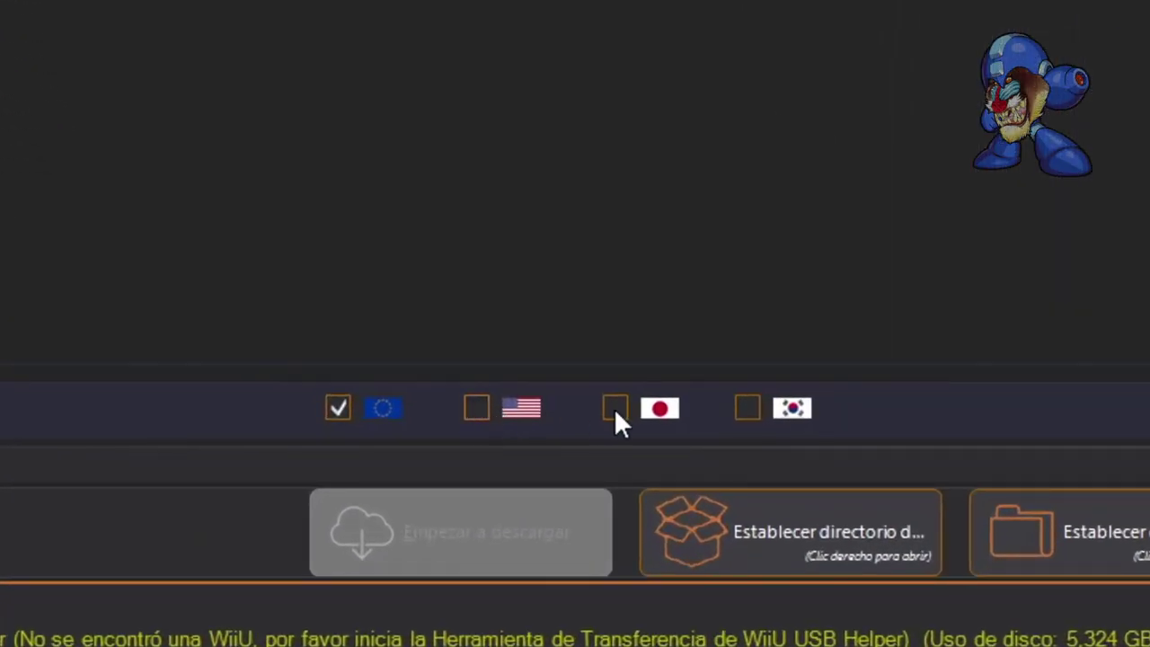
# Include the USA and Japan regions alongside Europe in the filters and browse the game library.
pyautogui.click(615, 408)
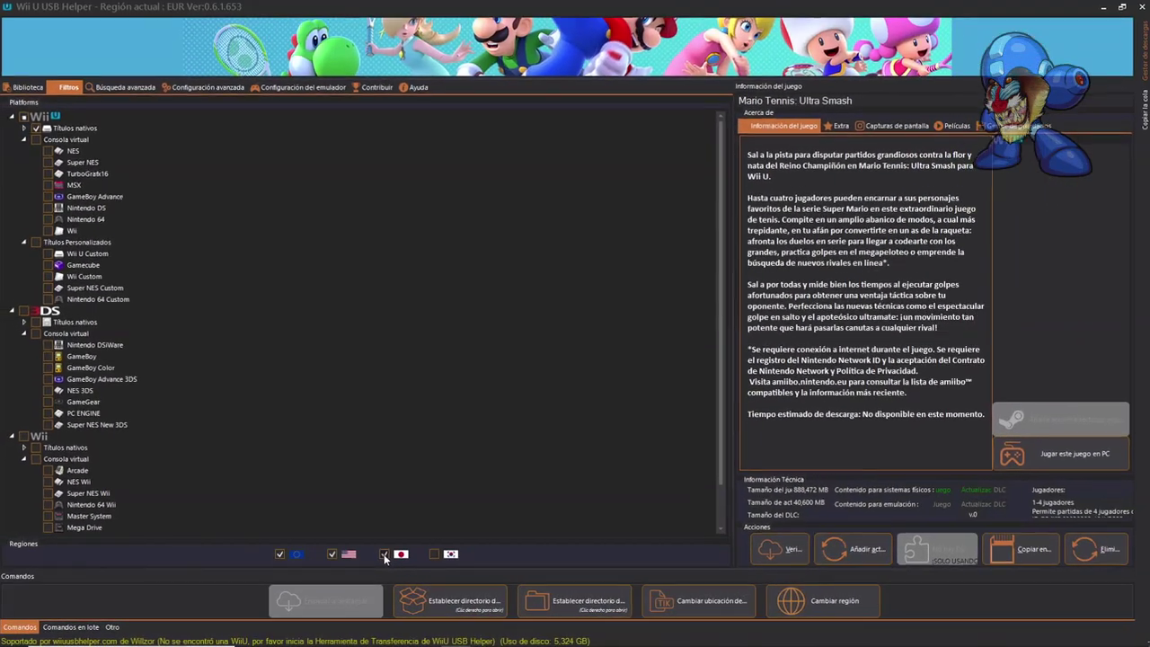
pyautogui.click(28, 88)
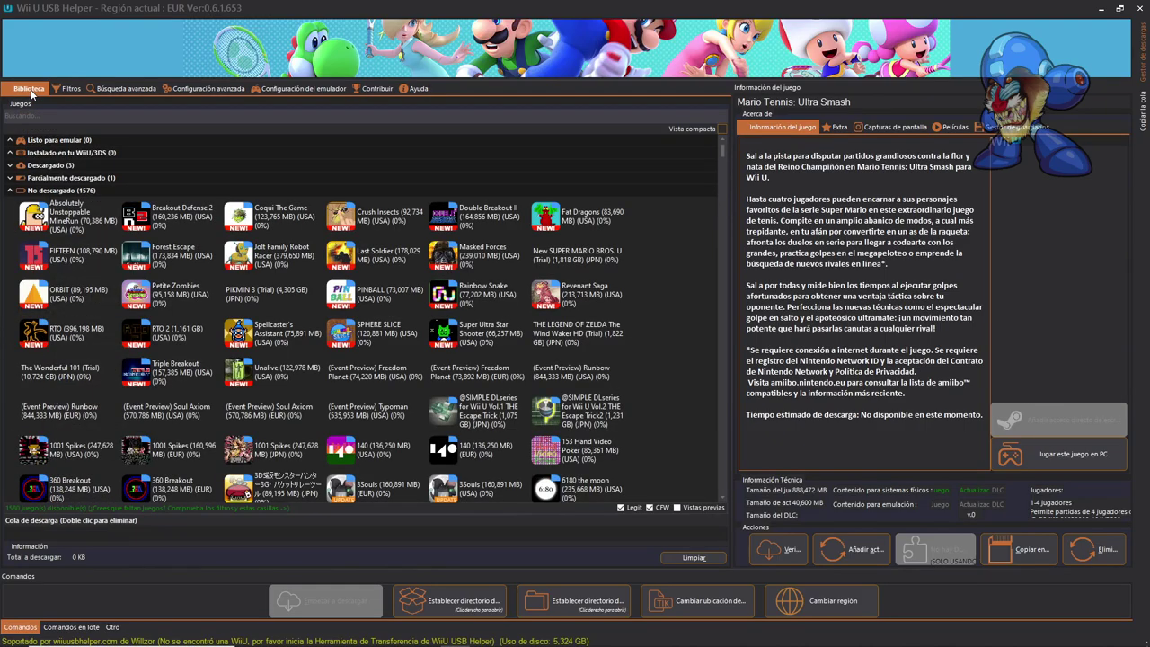
pyautogui.moveTo(725, 151); pyautogui.dragTo(729, 493)
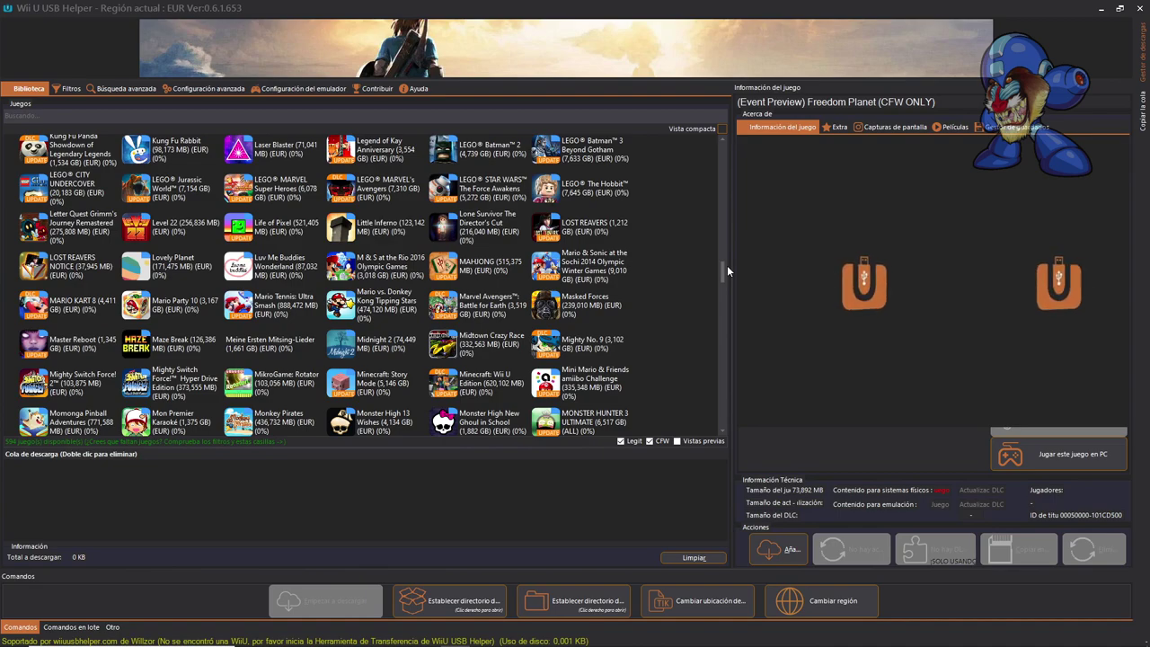
# Select Mario Tennis: Ultra Smash in the library and look through its extra details, screenshots, videos and description.
pyautogui.click(268, 314)
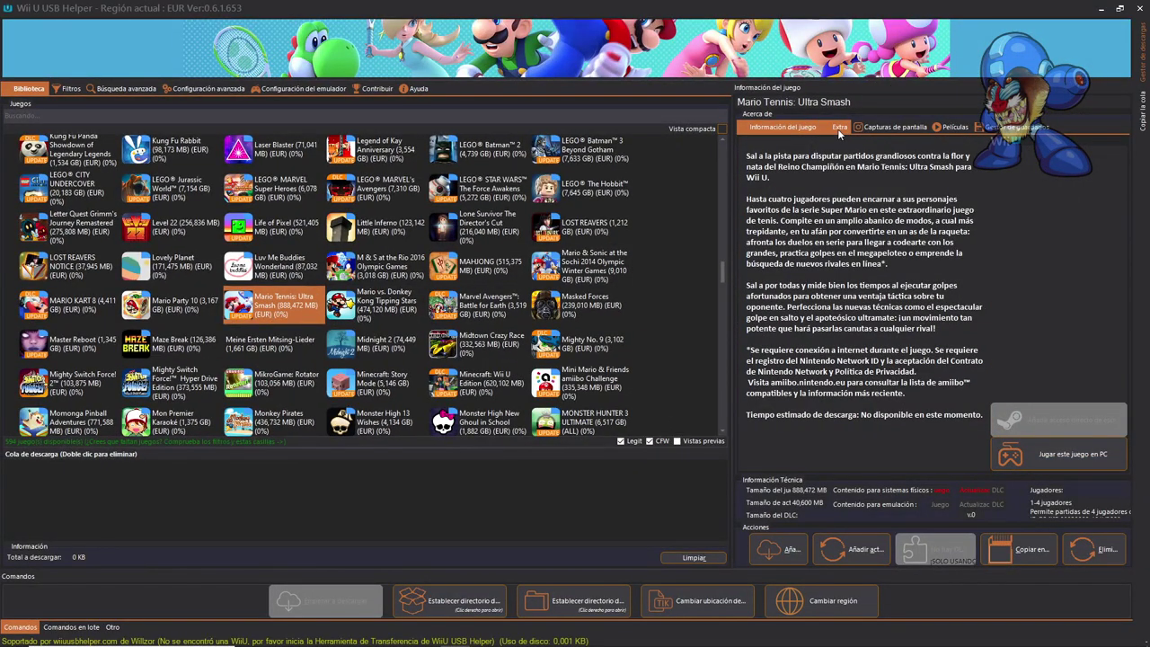
pyautogui.click(838, 128)
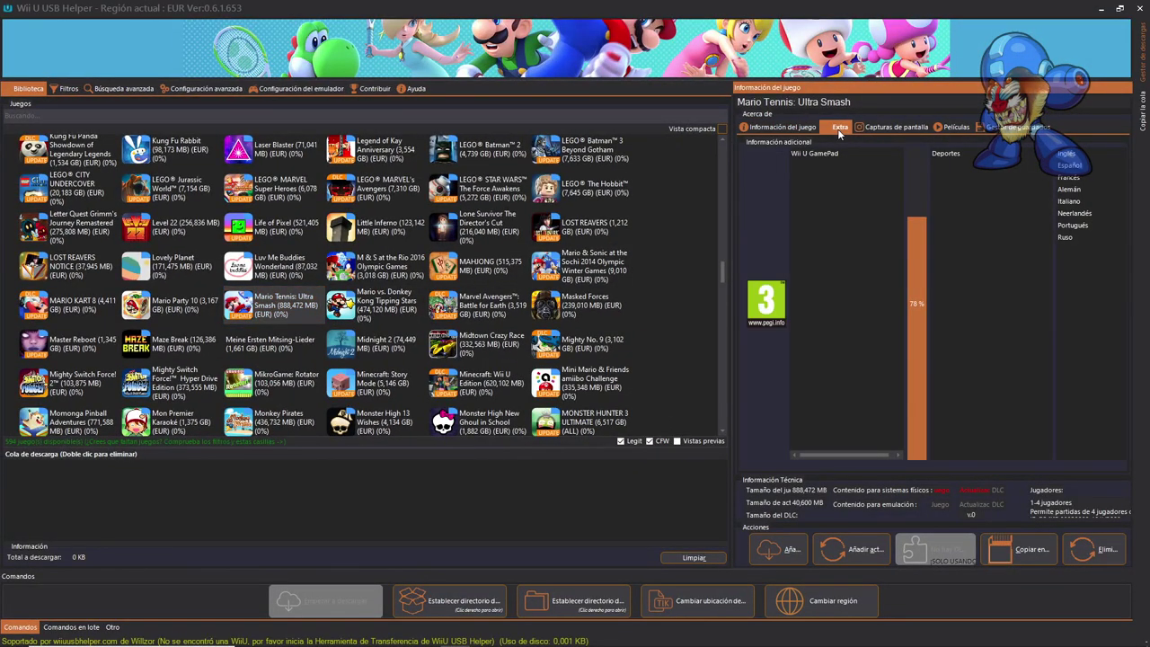
pyautogui.click(879, 129)
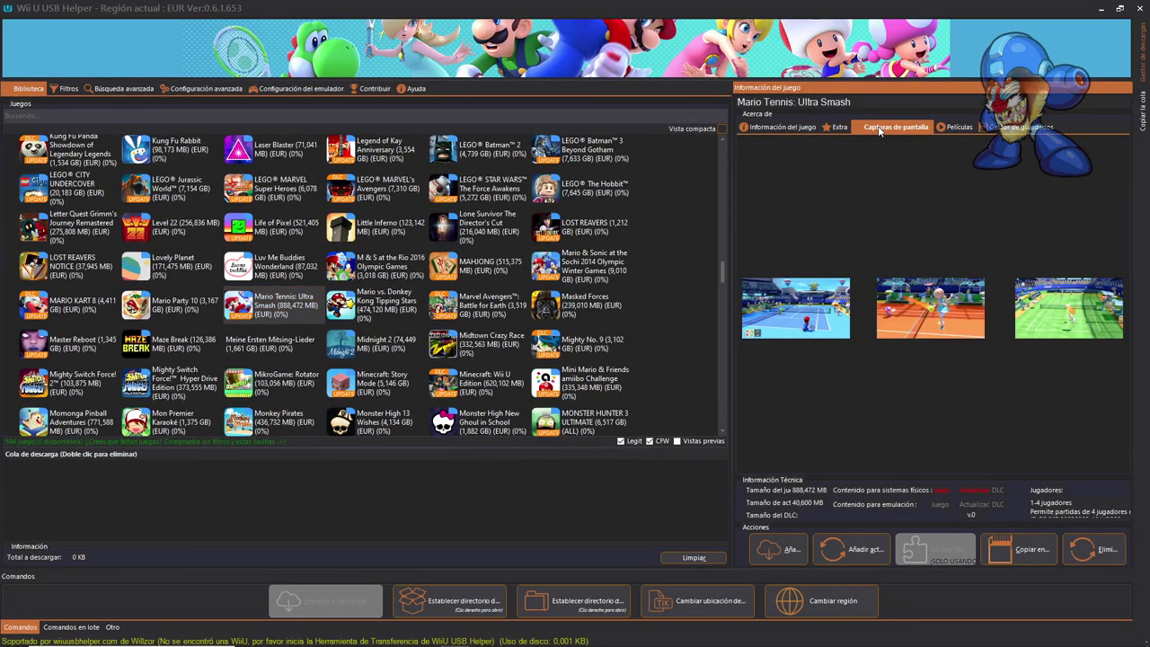
pyautogui.click(952, 127)
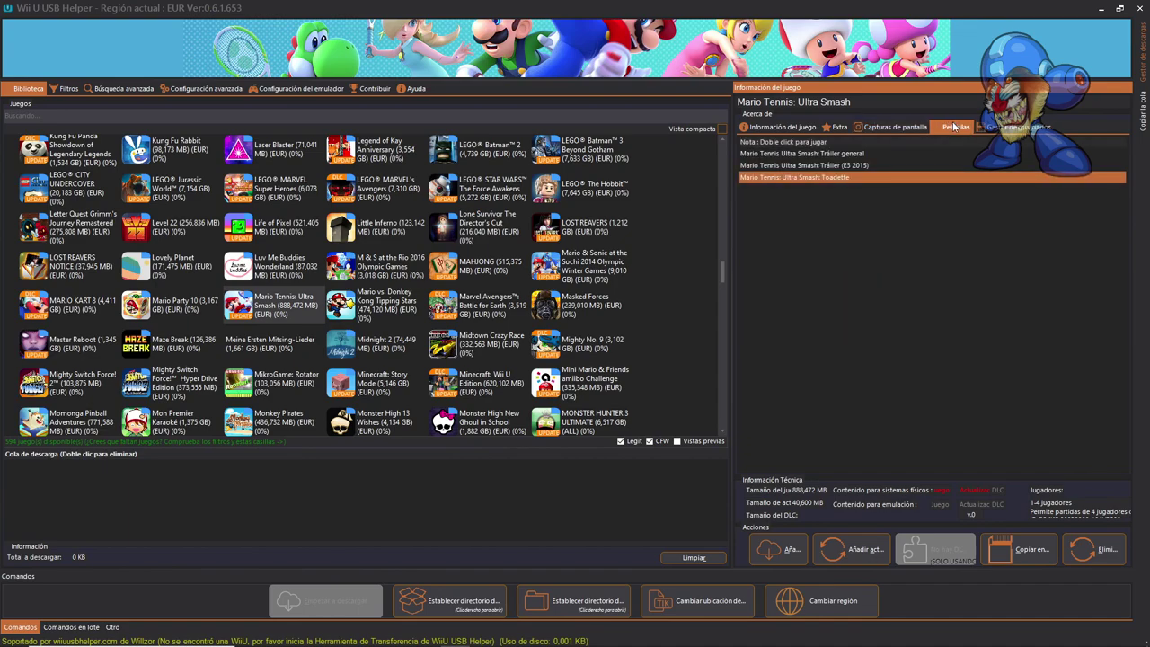
pyautogui.click(784, 129)
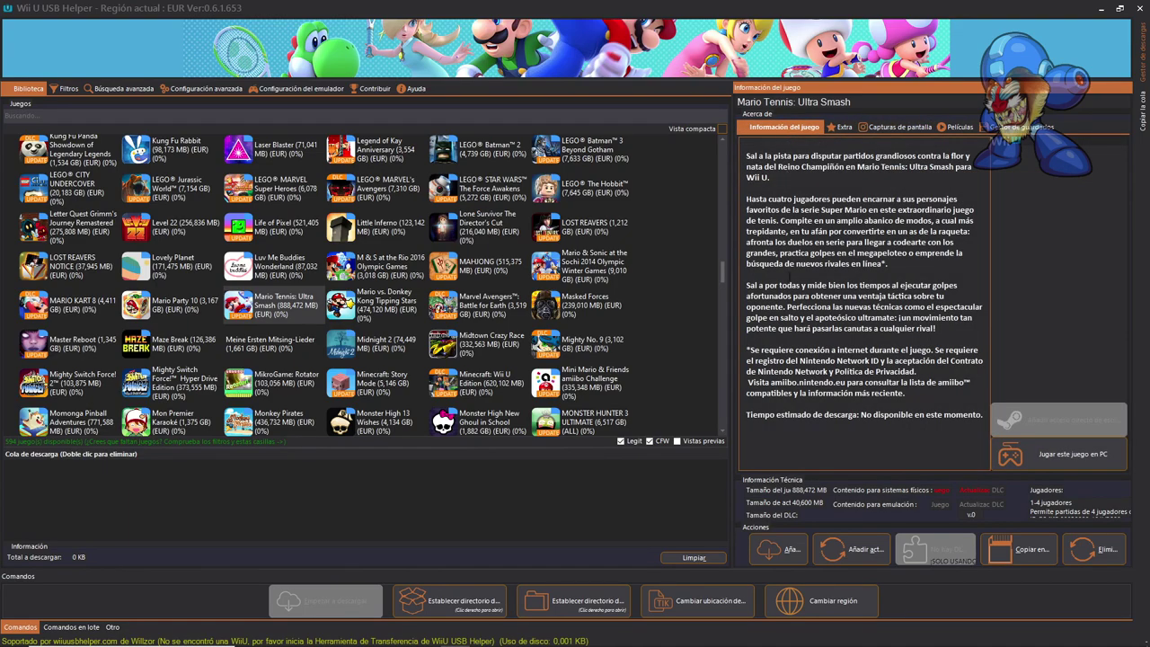
# Queue Mario Tennis: Ultra Smash with its update, and Marvel Avengers: Battle for Earth with its update and DLC.
pyautogui.click(778, 550)
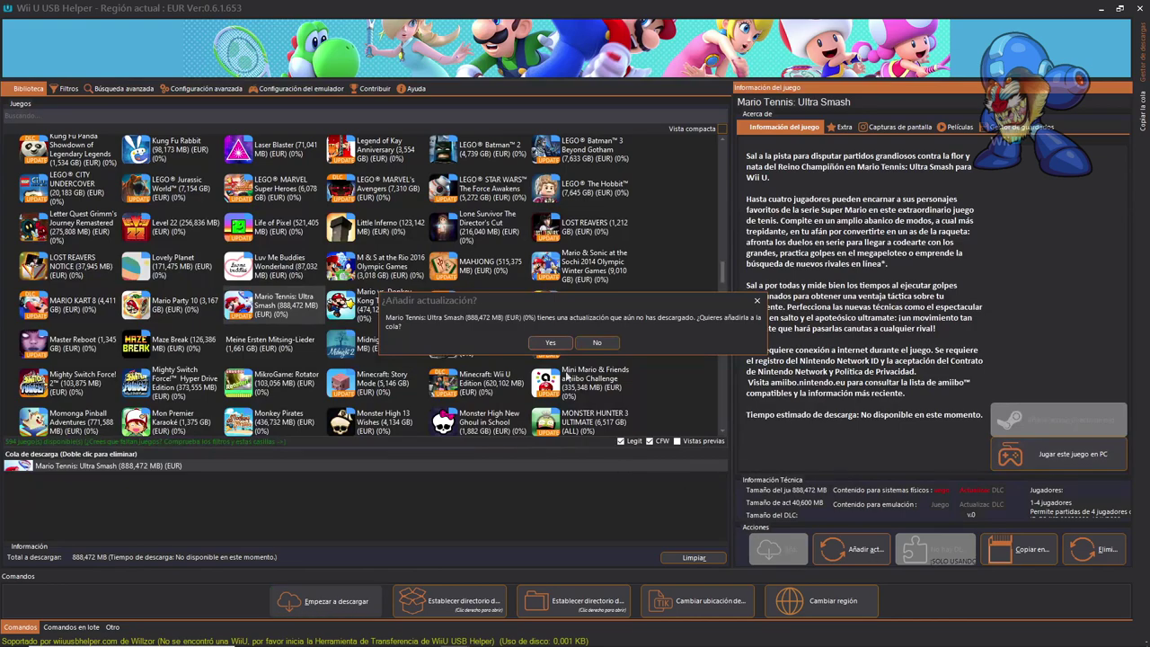
pyautogui.click(553, 343)
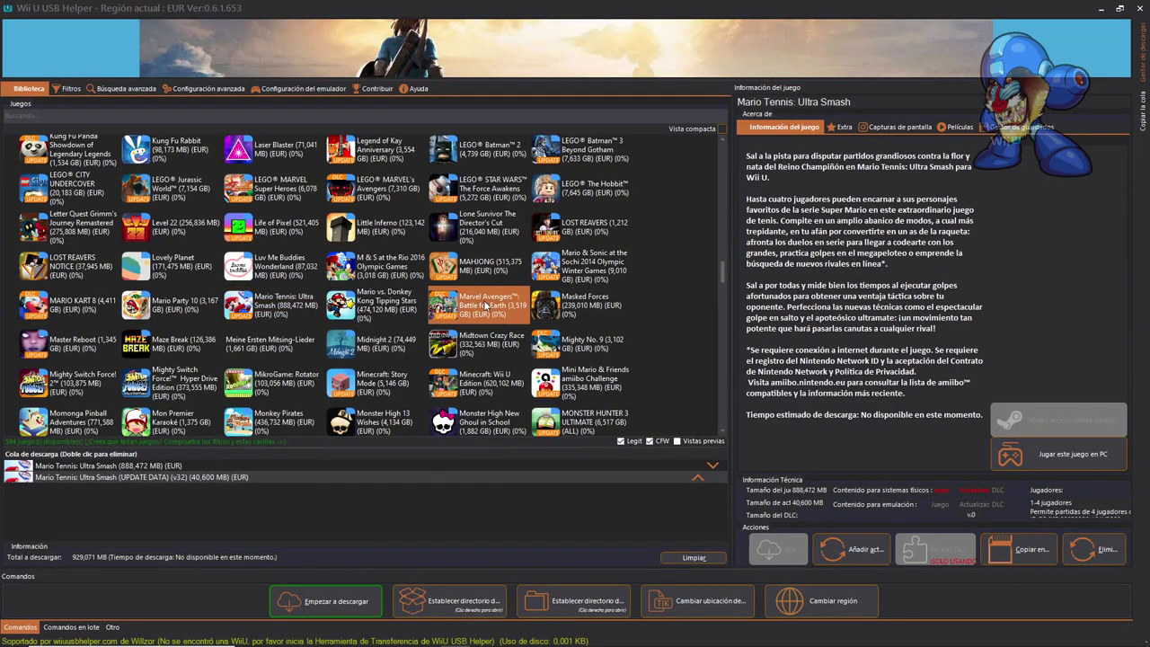
pyautogui.rightClick(562, 305)
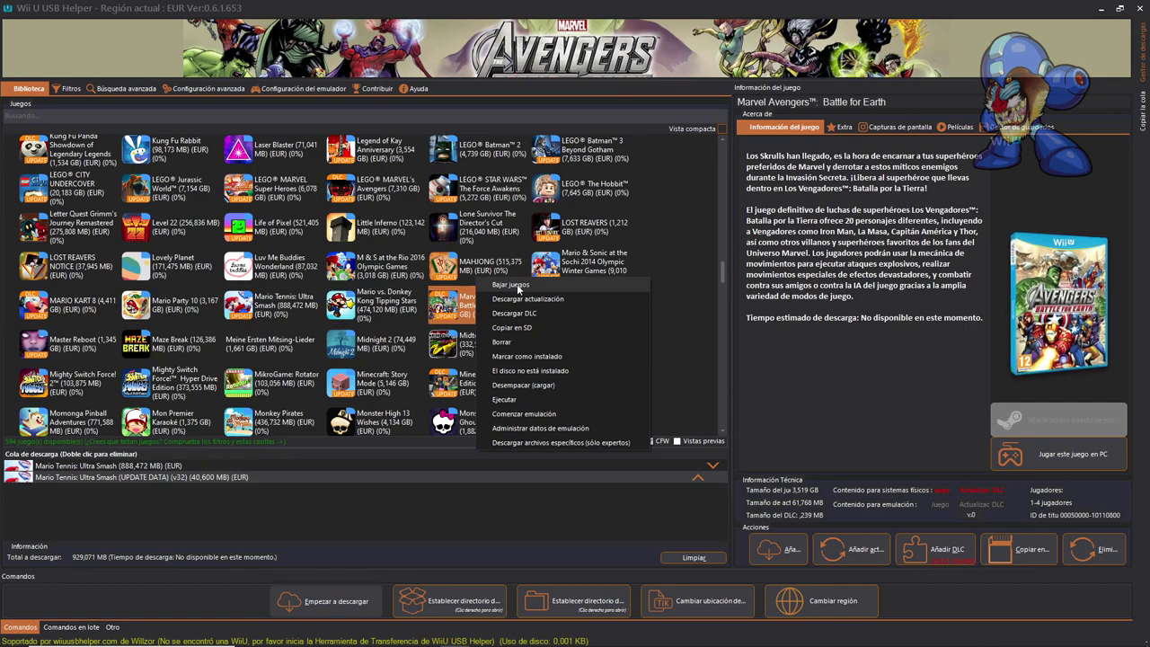
pyautogui.click(517, 286)
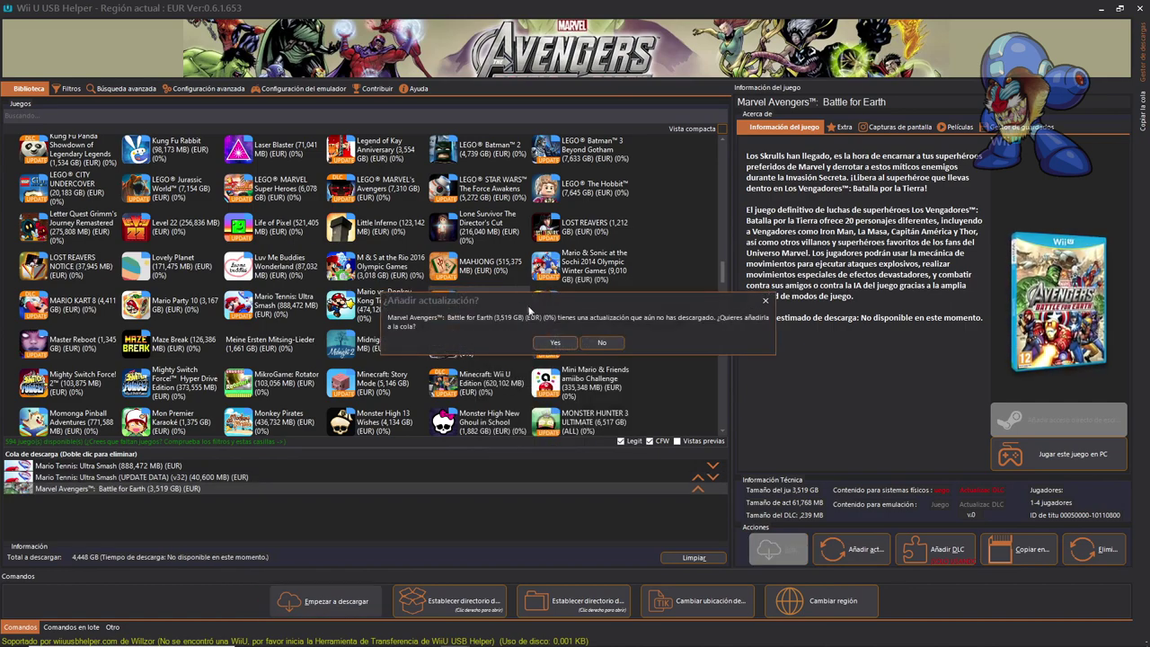
pyautogui.click(568, 345)
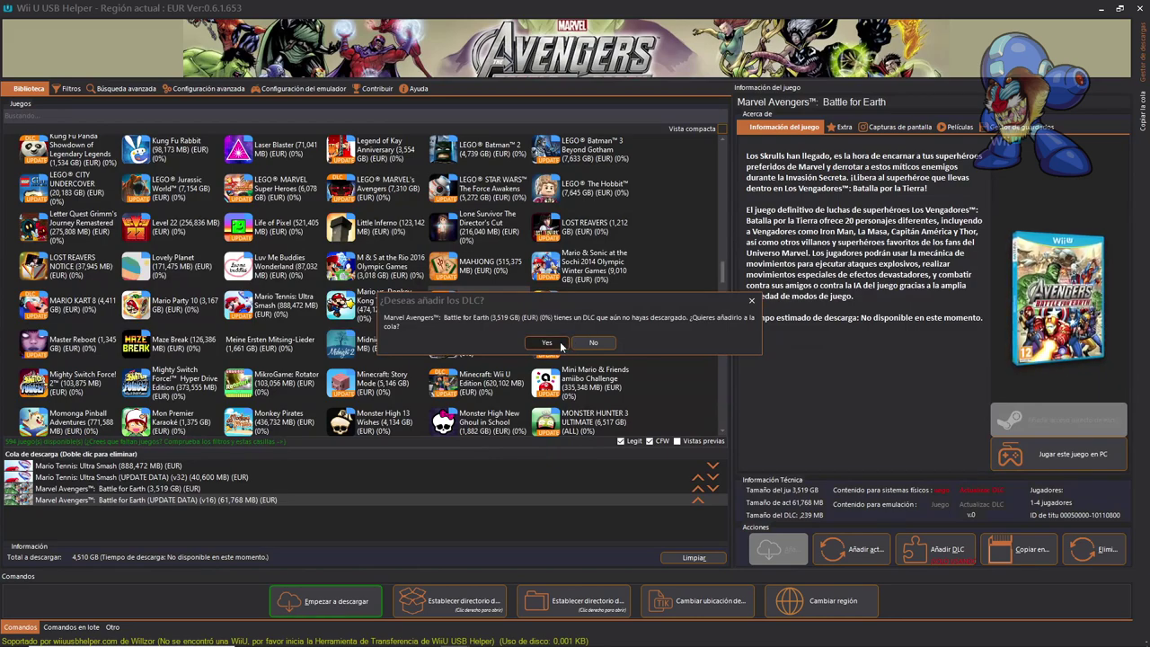
pyautogui.click(560, 341)
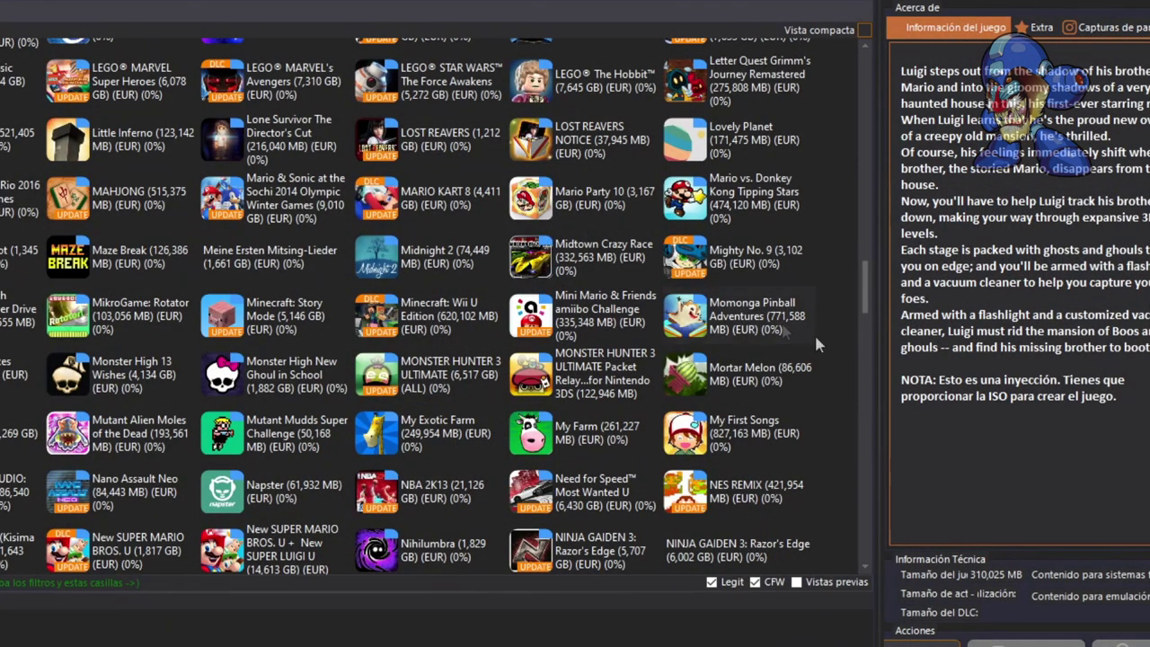
# Try to queue the update for MARIO KART 8.
pyautogui.rightClick(435, 196)
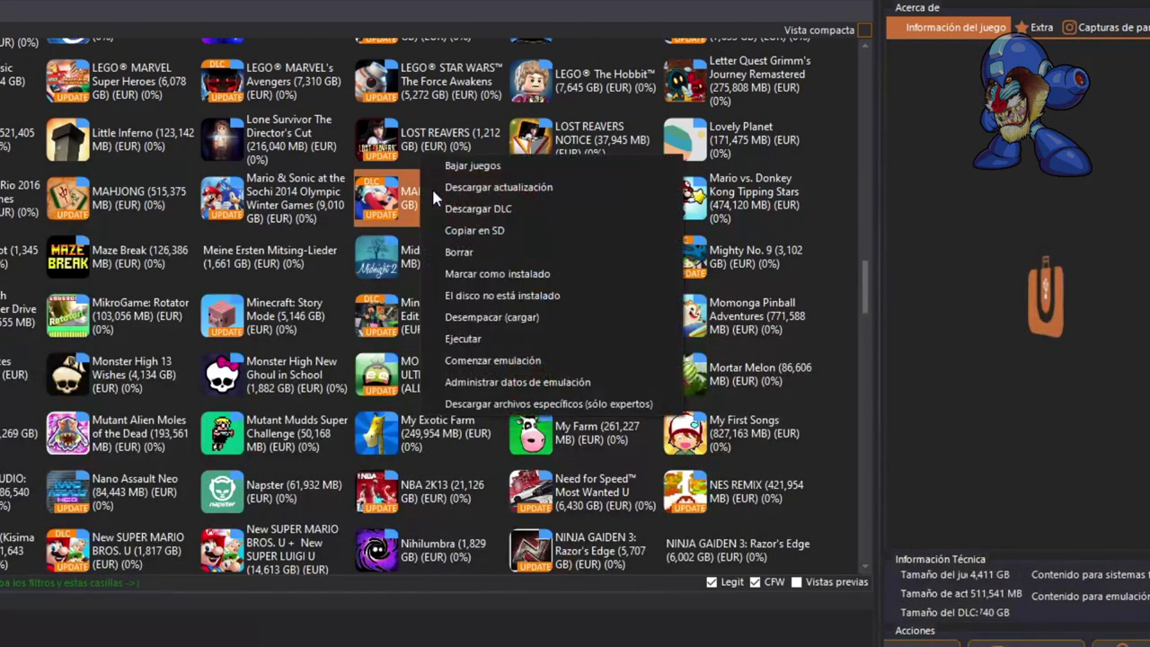
pyautogui.click(458, 186)
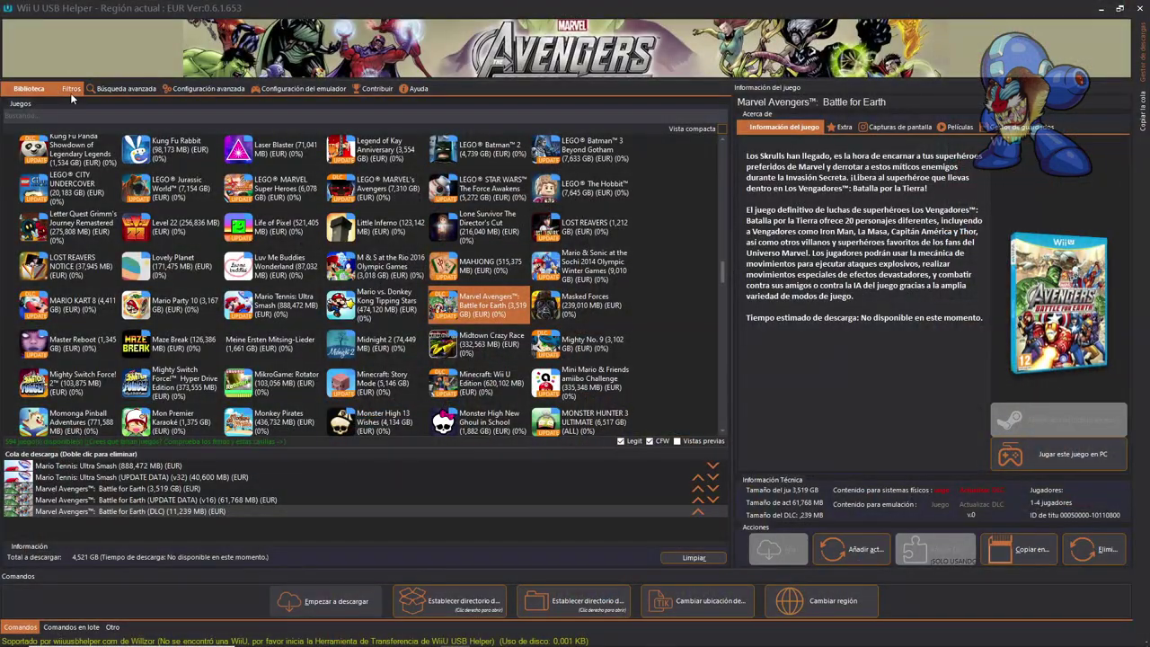
# Switch the Wii U platform filter from native titles to all Virtual Console systems and return to the library.
pyautogui.click(71, 92)
pyautogui.click(60, 129)
pyautogui.click(37, 130)
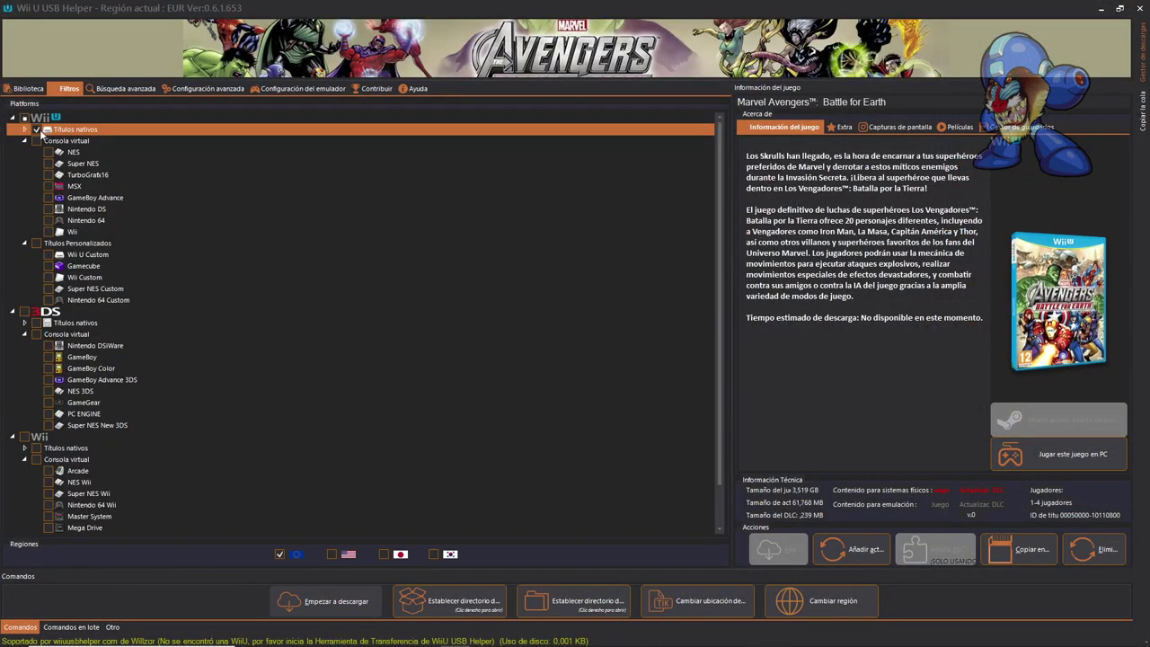
pyautogui.click(37, 141)
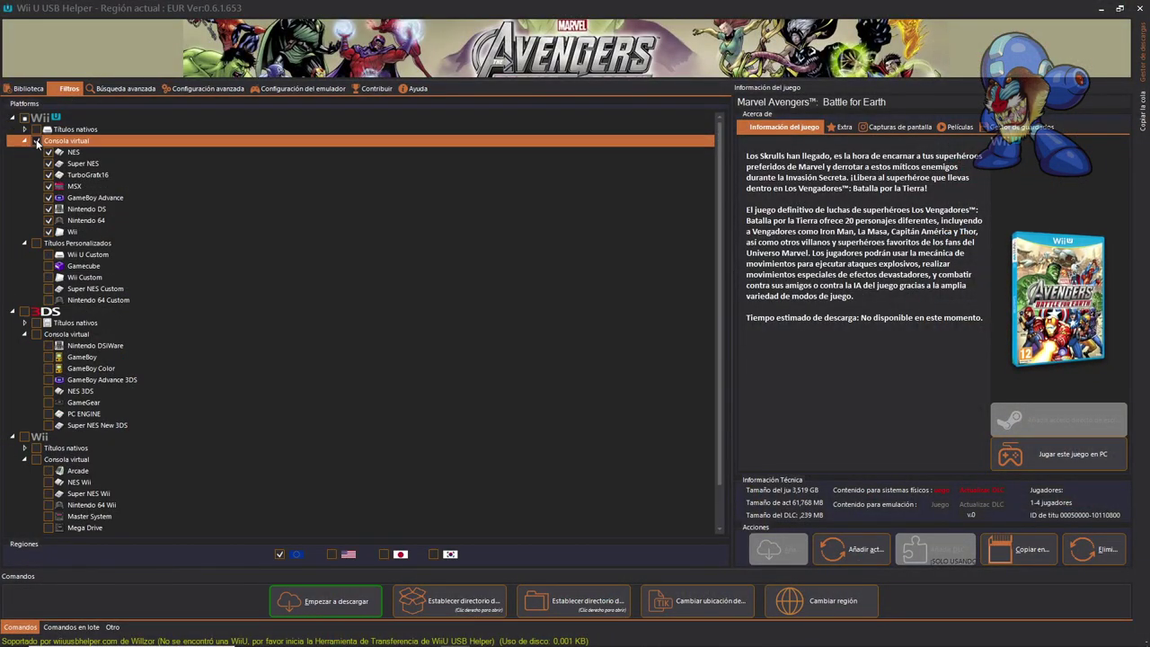
pyautogui.click(28, 89)
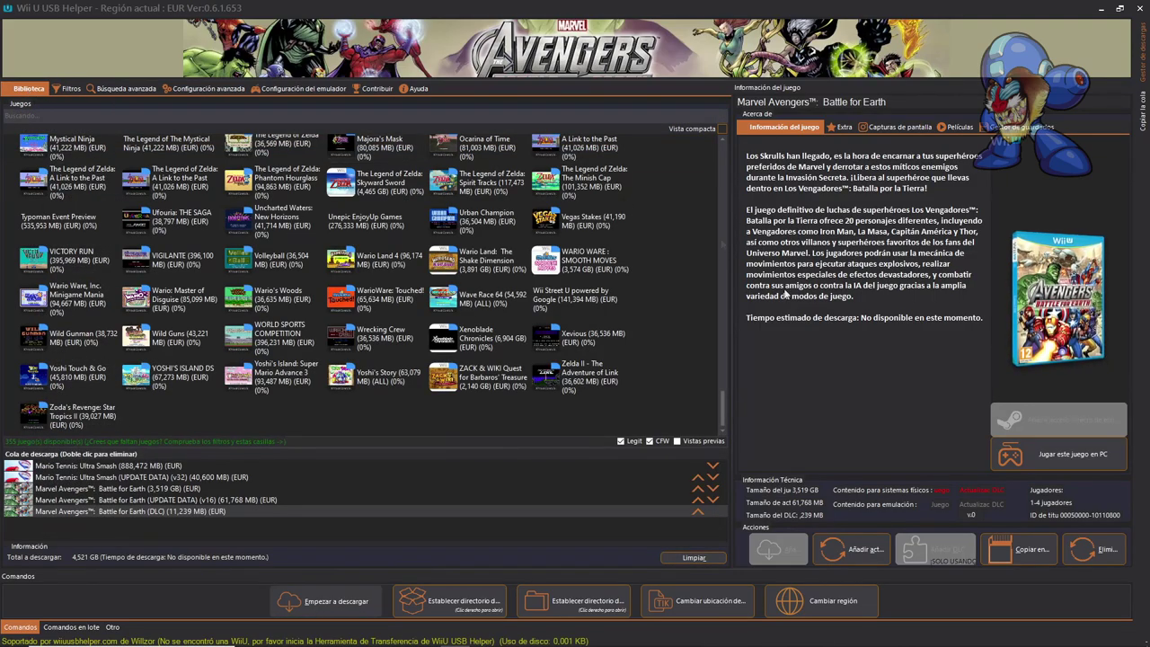
# Queue both Castlevania entries (36,569 MB and 100,303 MB) and Castlevania II Simon's Quest for download.
pyautogui.moveTo(724, 413); pyautogui.dragTo(732, 168)
pyautogui.click(483, 261)
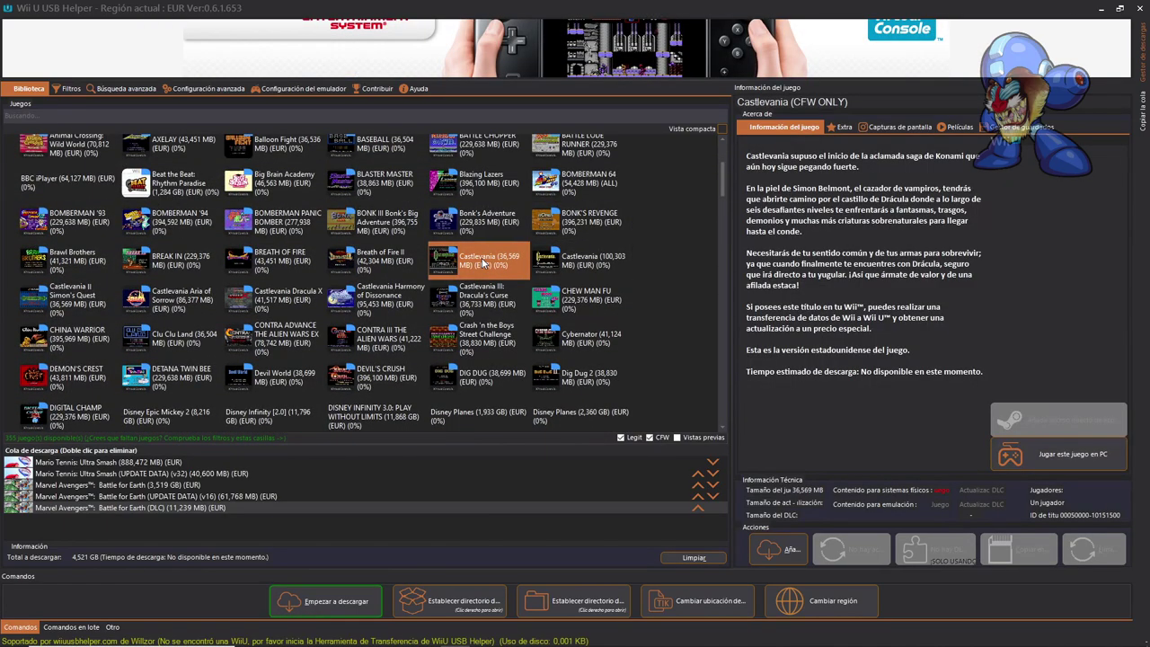
pyautogui.rightClick(483, 260)
pyautogui.click(507, 270)
pyautogui.rightClick(575, 263)
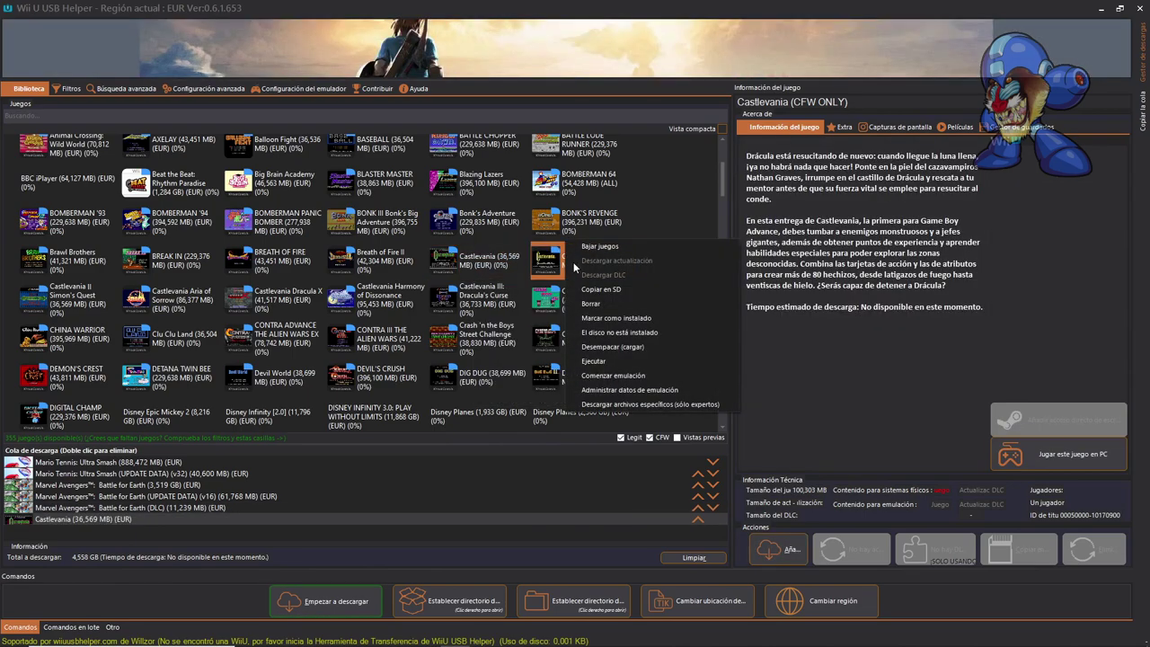
pyautogui.click(599, 269)
pyautogui.rightClick(67, 297)
pyautogui.click(90, 303)
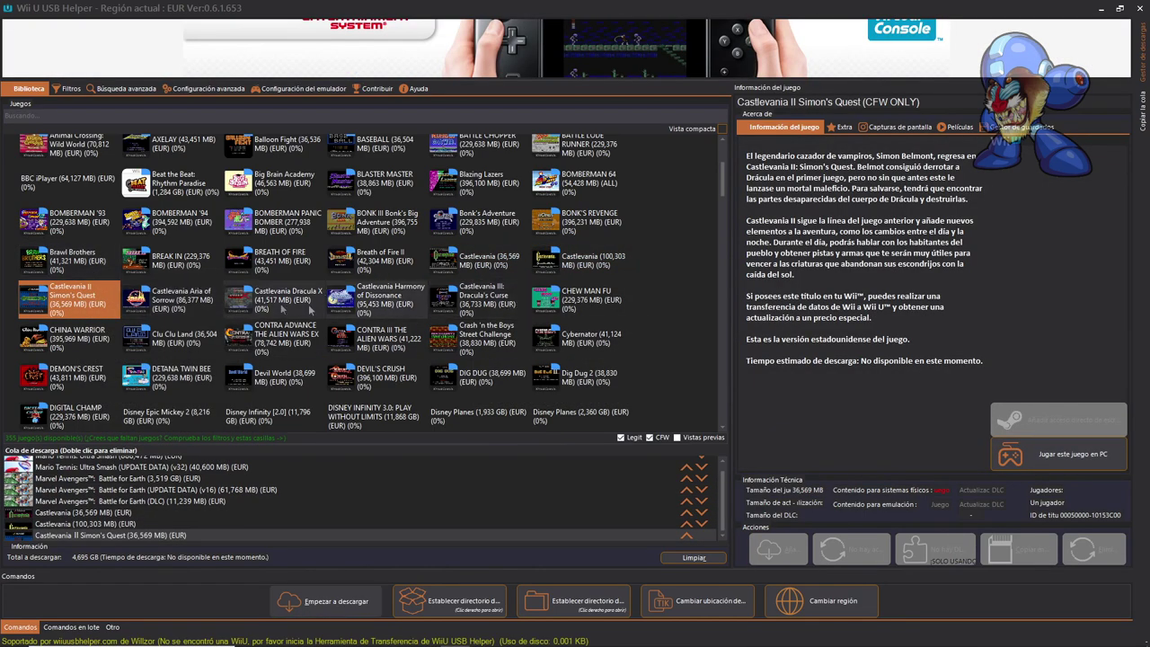
# Queue Castlevania Aria of Sorrow, Dracula X, Harmony of Dissonance and Castlevania III: Dracula's Curse for download.
pyautogui.rightClick(179, 280)
pyautogui.click(204, 285)
pyautogui.rightClick(270, 291)
pyautogui.click(294, 299)
pyautogui.rightClick(377, 292)
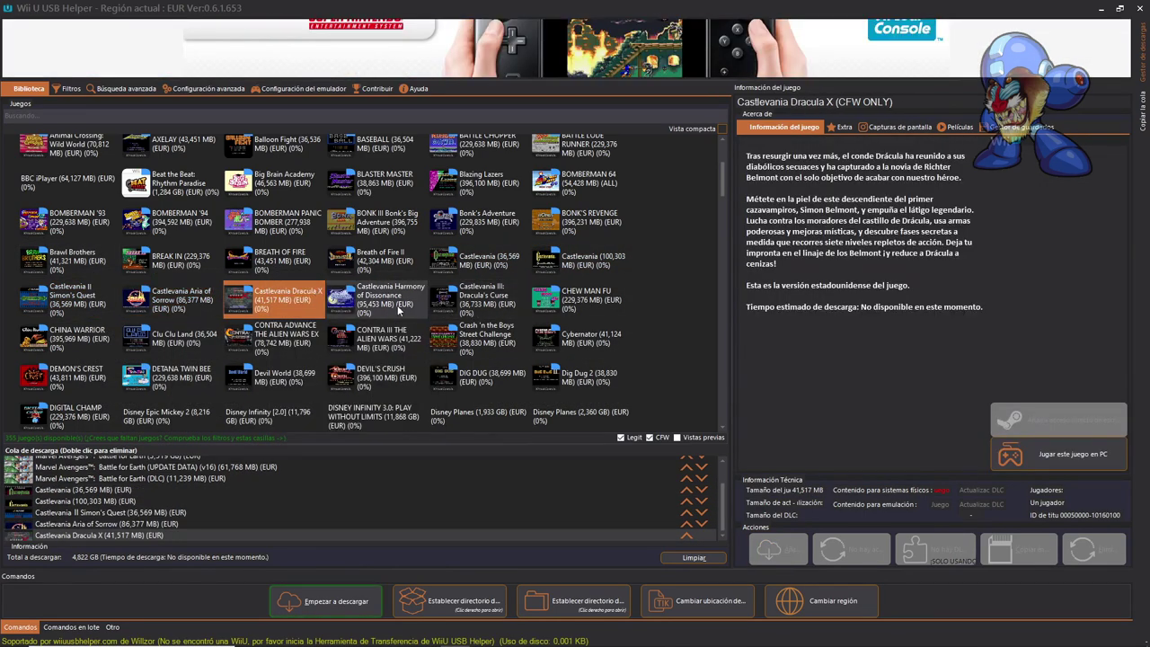
pyautogui.click(401, 300)
pyautogui.rightClick(453, 299)
pyautogui.click(478, 306)
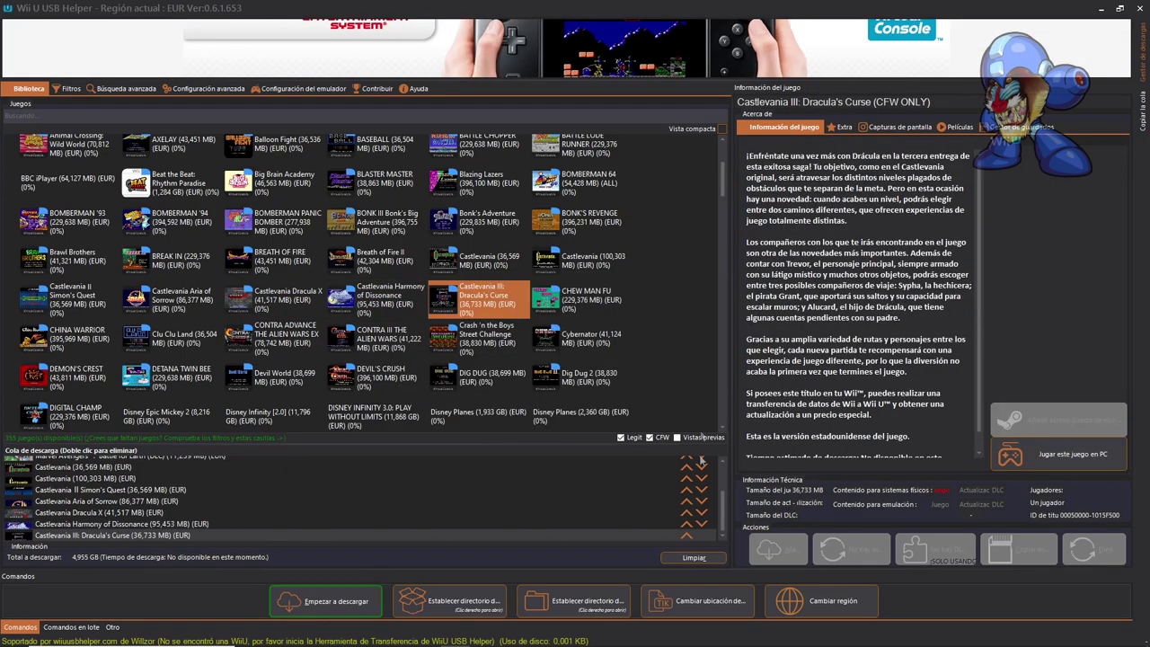
# Reorder the last four queued games as Harmony of Dissonance, Dracula's Curse, Dracula X and Aria of Sorrow.
pyautogui.click(688, 523)
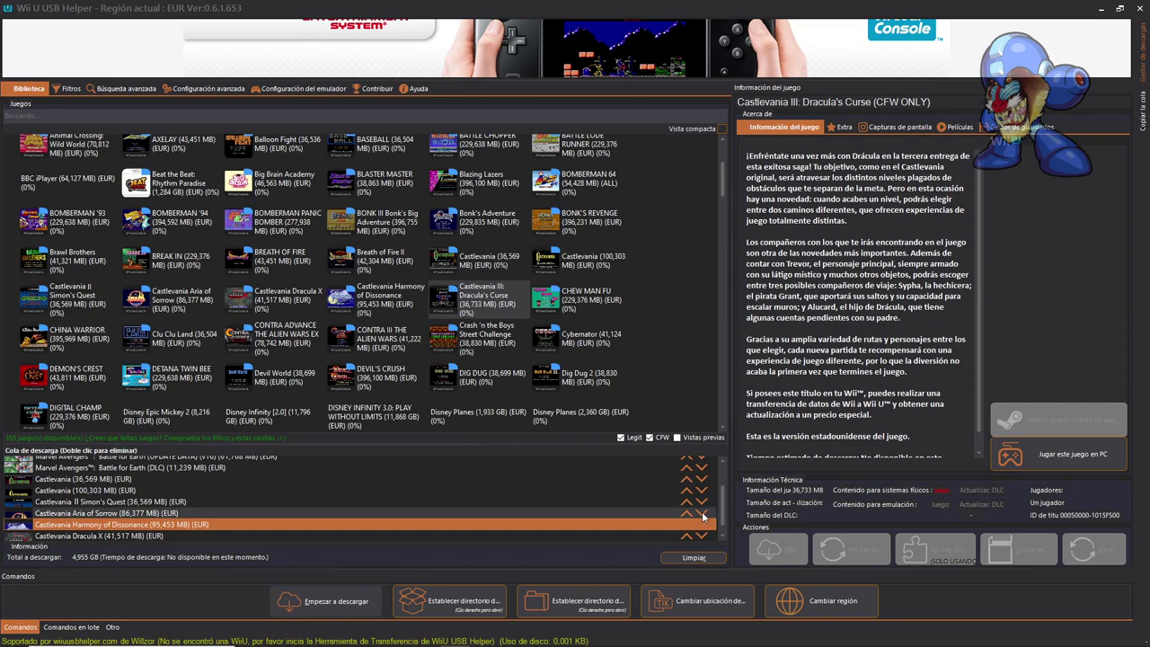
pyautogui.click(703, 535)
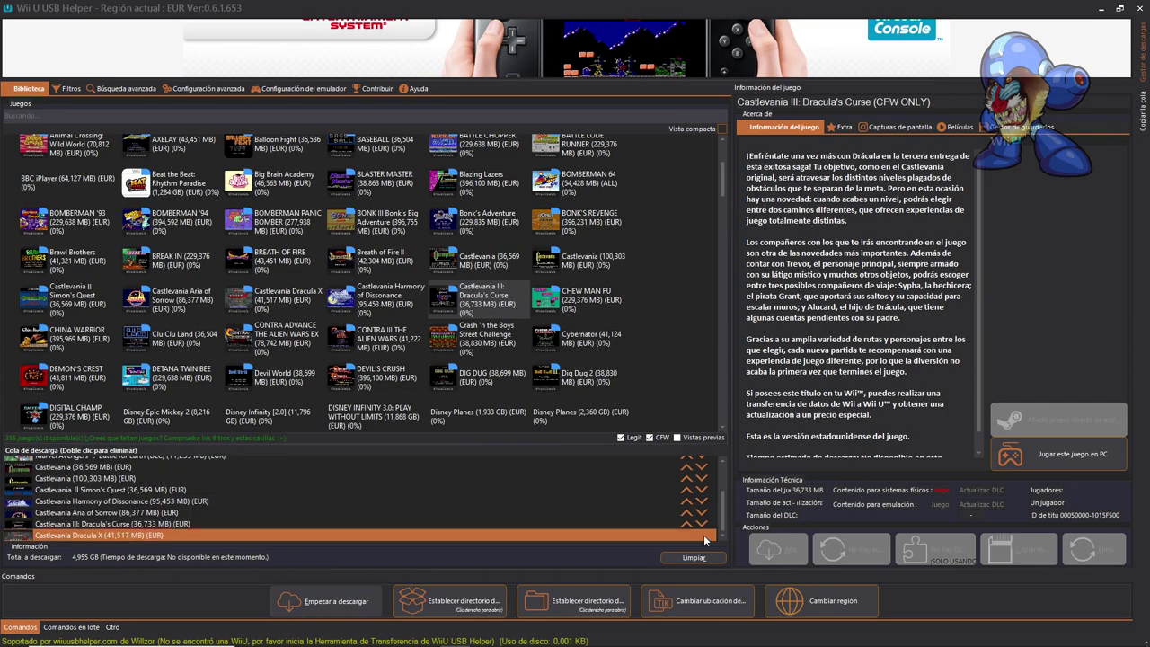
pyautogui.click(688, 525)
pyautogui.click(687, 523)
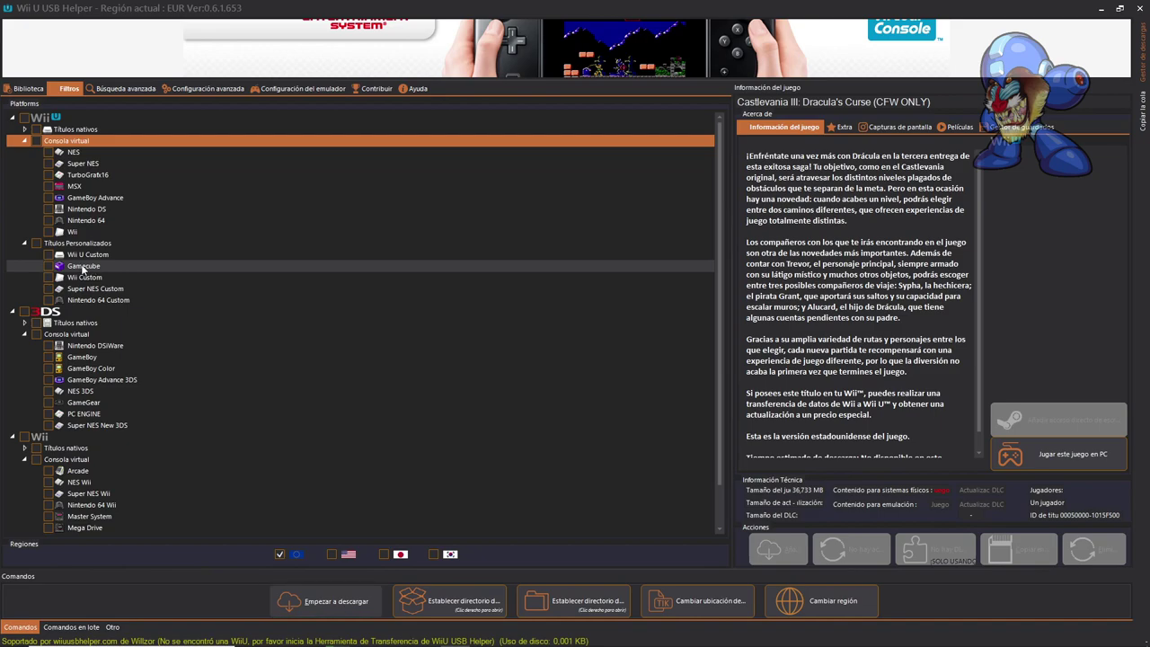
# Limit the platform filters to Gamecube under the Wii U custom titles and browse the filtered library.
pyautogui.click(50, 266)
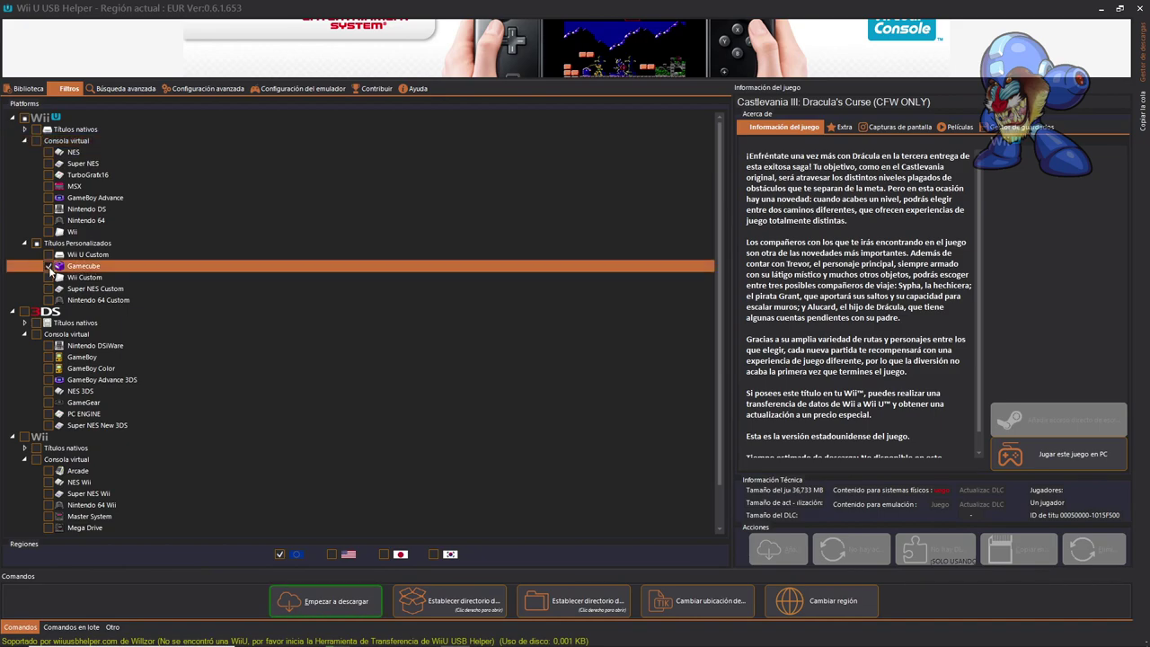
pyautogui.click(27, 88)
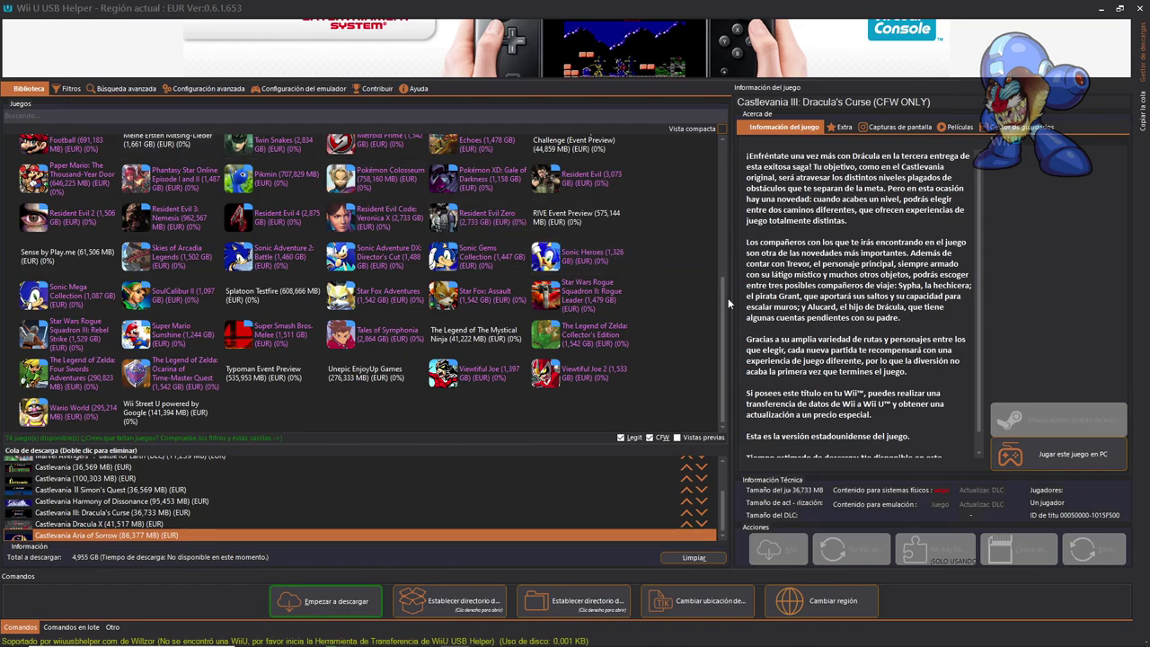
pyautogui.moveTo(724, 302); pyautogui.dragTo(736, 200)
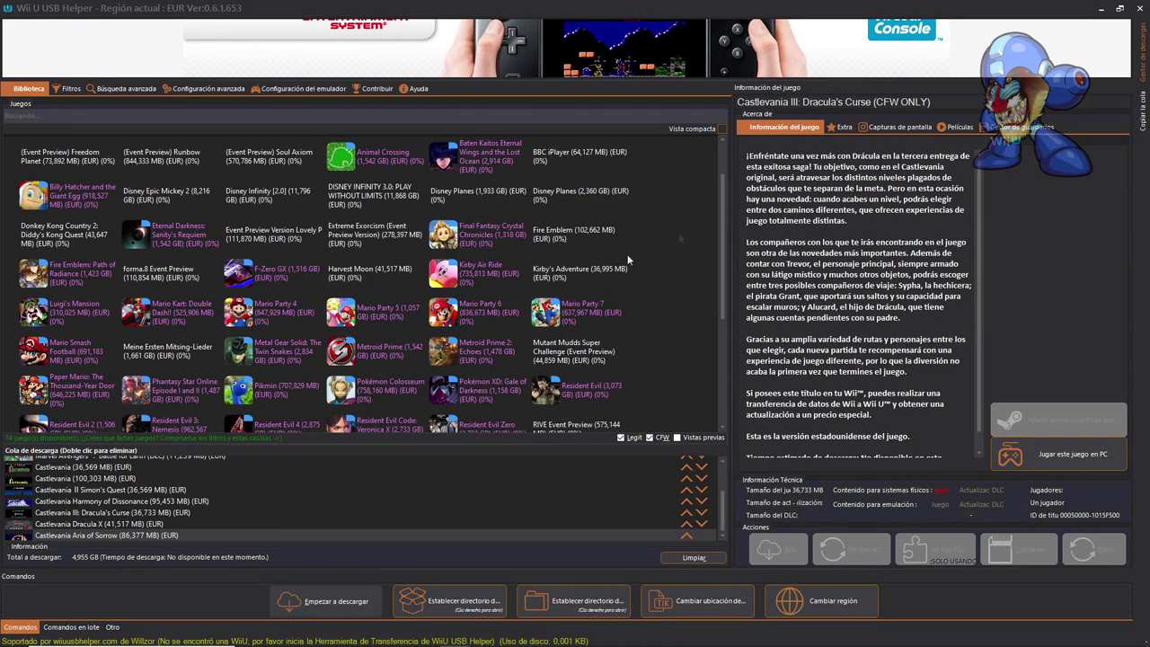
# Queue Luigi's Mansion for download and move it up to first place in the download queue.
pyautogui.click(75, 315)
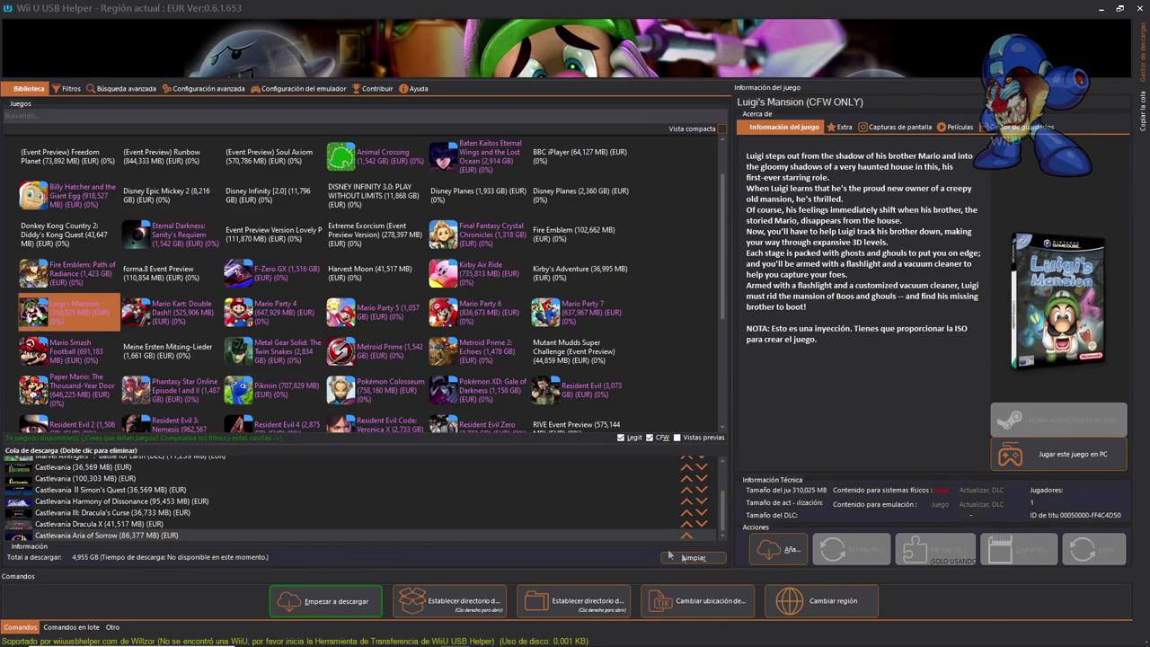
pyautogui.click(770, 550)
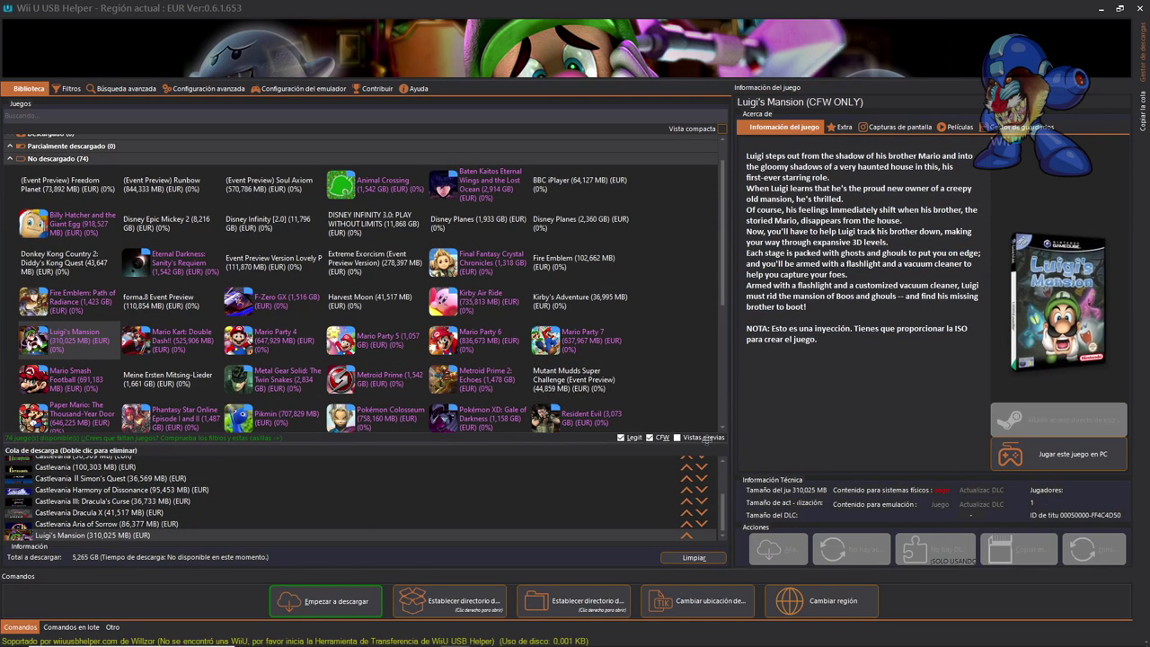
pyautogui.click(698, 525)
pyautogui.click(698, 514)
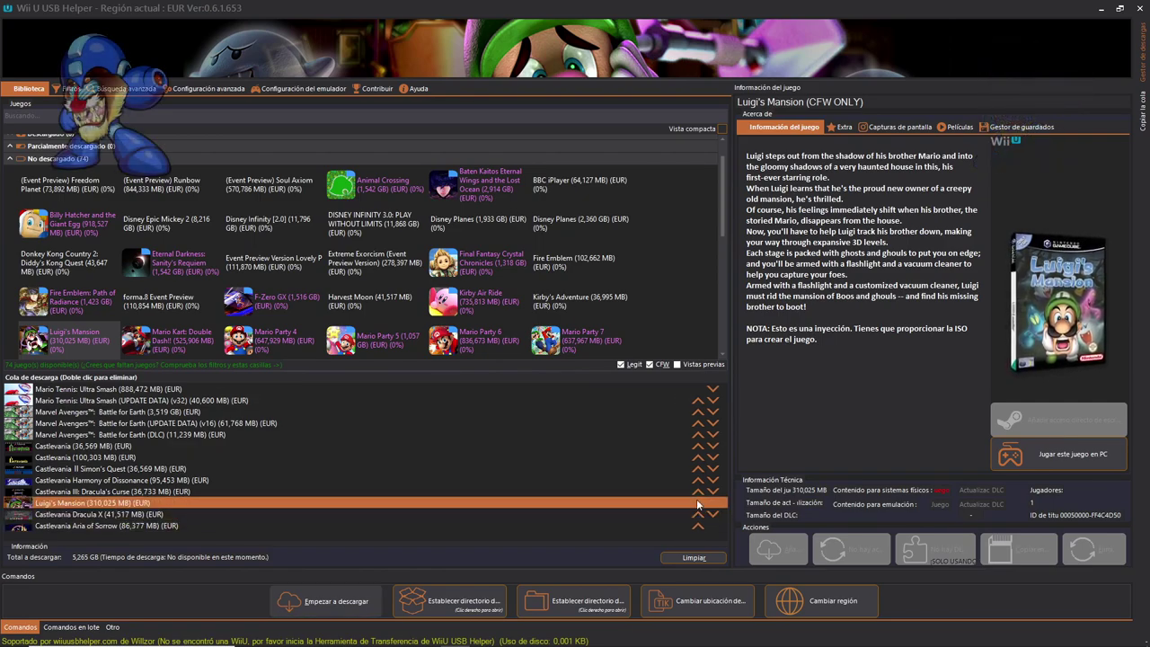
pyautogui.click(698, 502)
pyautogui.click(698, 490)
pyautogui.click(699, 480)
pyautogui.click(698, 468)
pyautogui.click(697, 457)
pyautogui.click(697, 445)
pyautogui.click(697, 440)
pyautogui.click(697, 429)
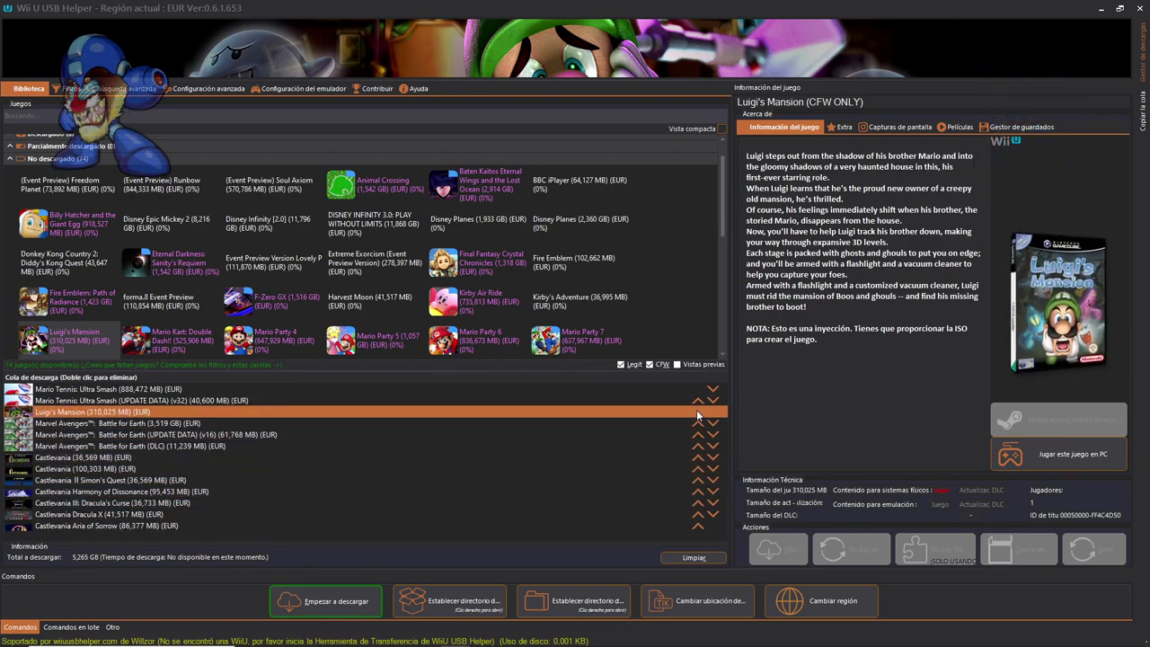
pyautogui.click(697, 418)
pyautogui.click(697, 406)
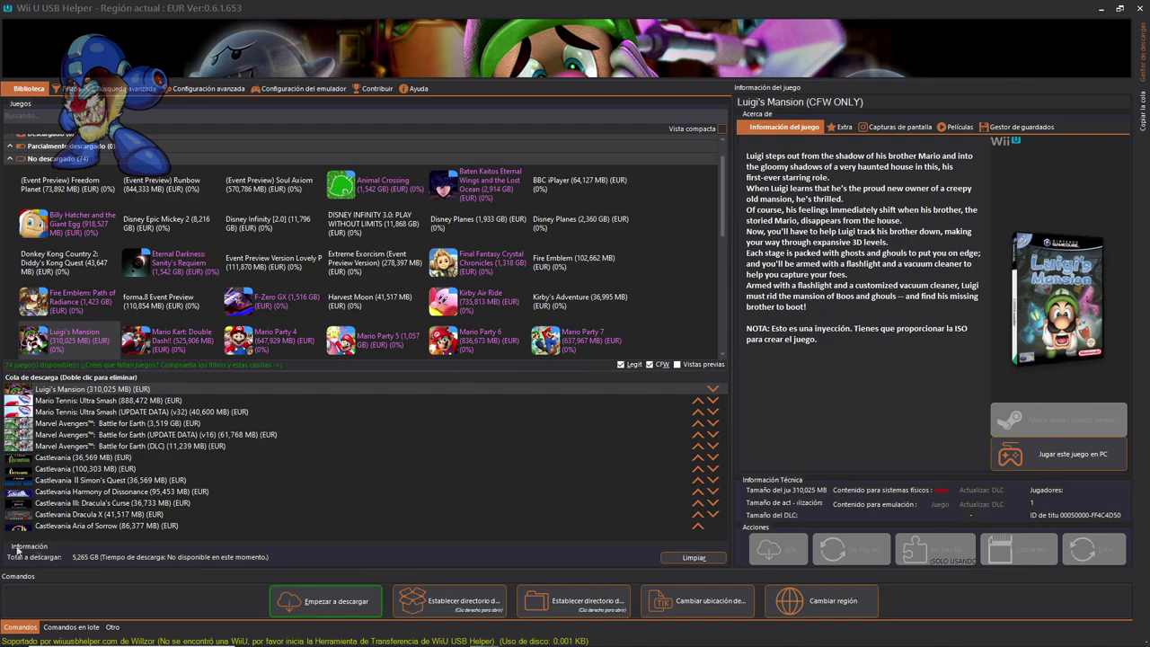
# Start the queued downloads and supply the Luigi's Mansion (Europe) ISO from the wiiu usb helper folder for the injection.
pyautogui.click(340, 608)
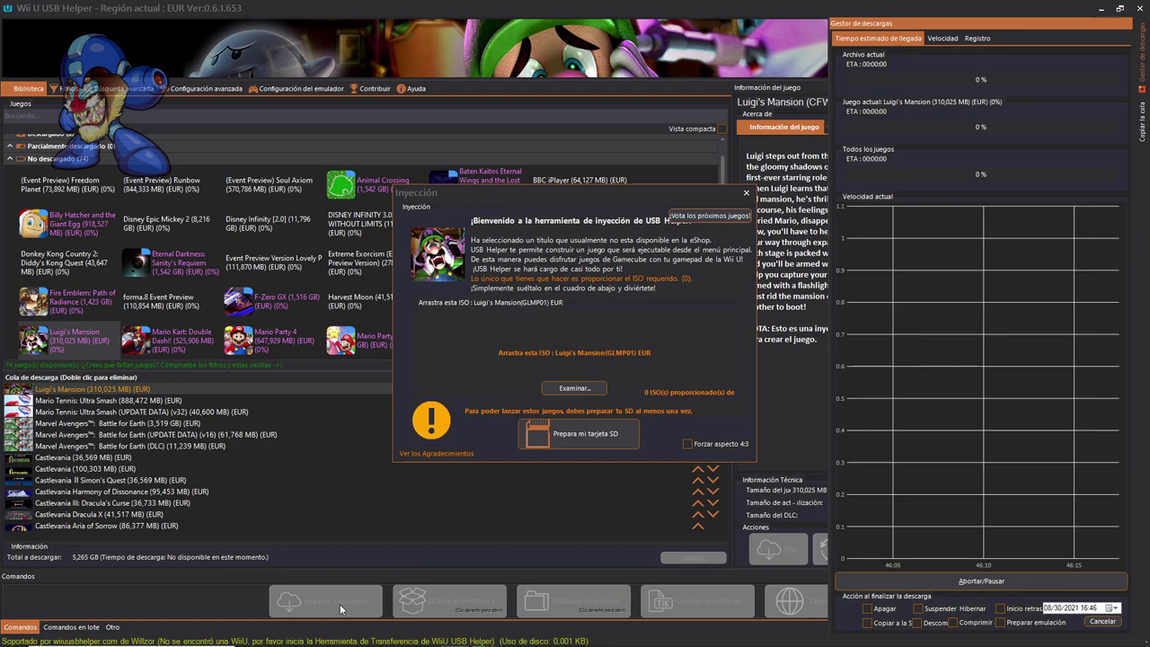
pyautogui.hotkey('alt', 'Tab')
pyautogui.moveTo(150, 133); pyautogui.dragTo(937, 162)
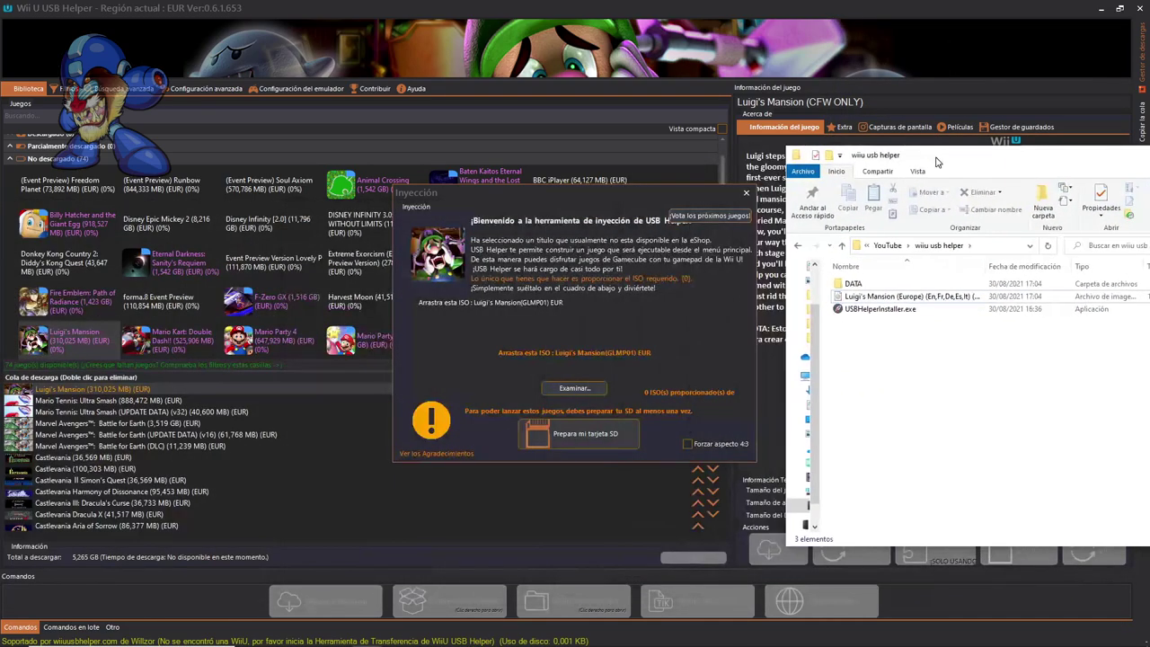
pyautogui.moveTo(907, 296); pyautogui.dragTo(620, 341)
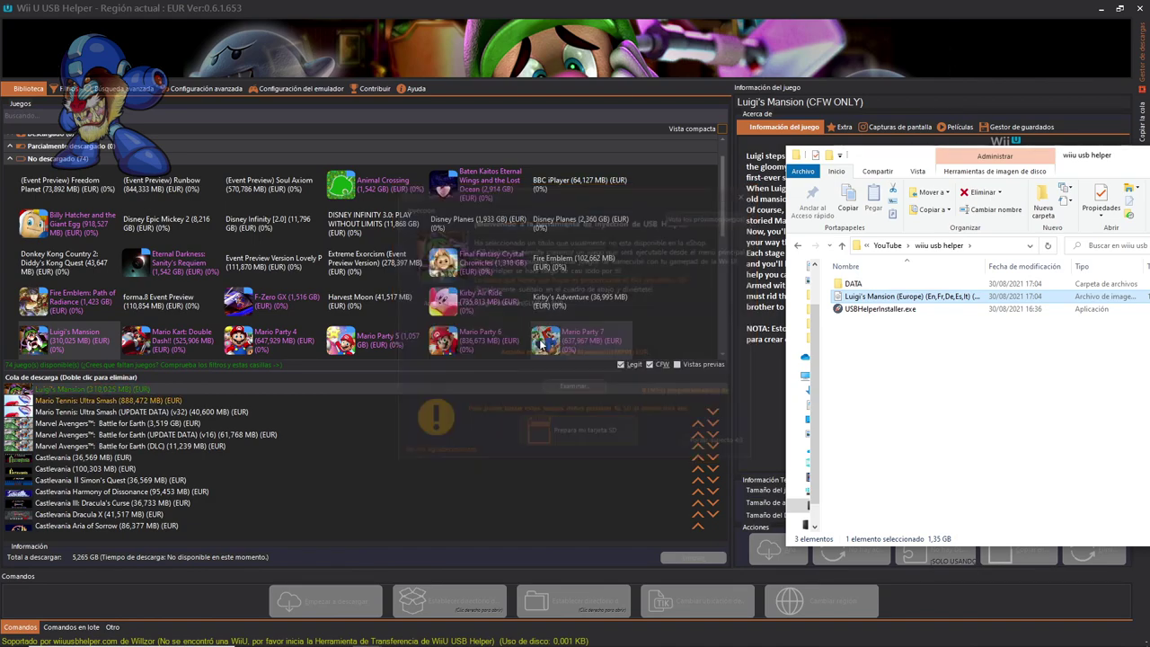
pyautogui.click(993, 13)
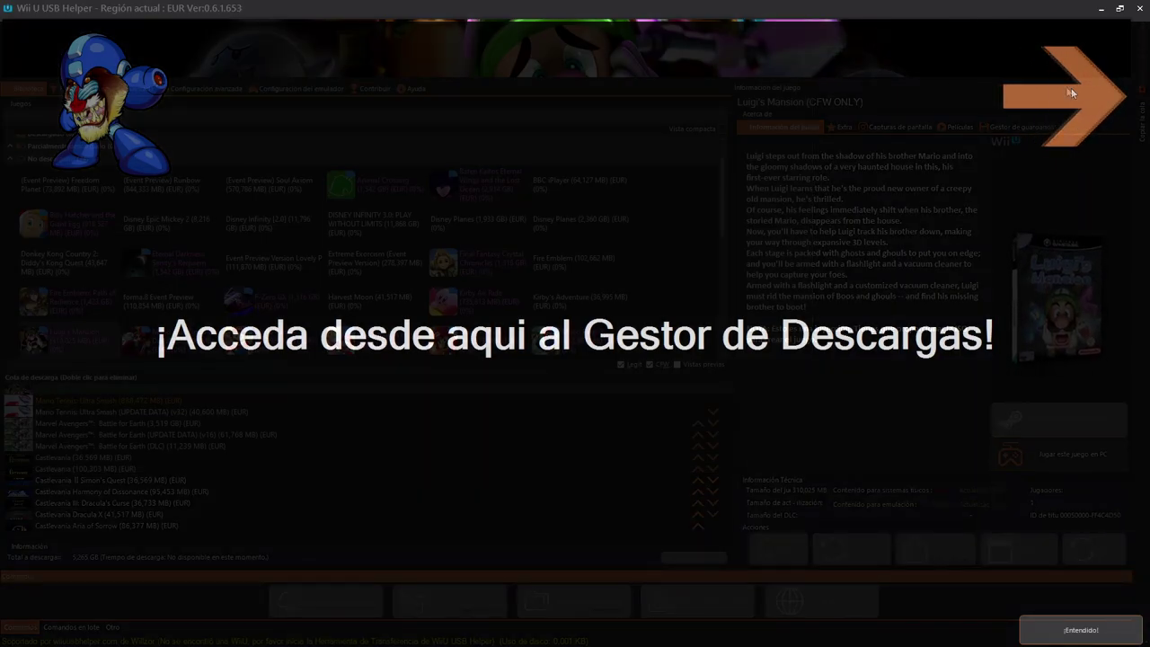
# Dismiss the download manager tip and inspect the manager's download speed and estimated time views.
pyautogui.click(1100, 629)
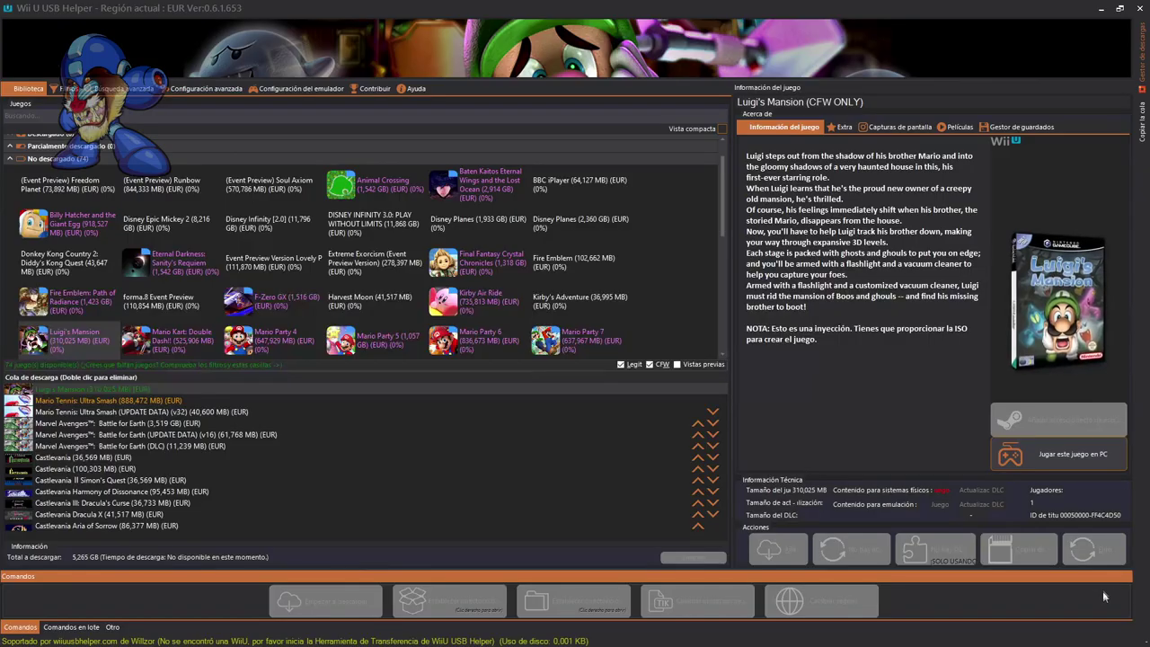
pyautogui.moveTo(1144, 74)
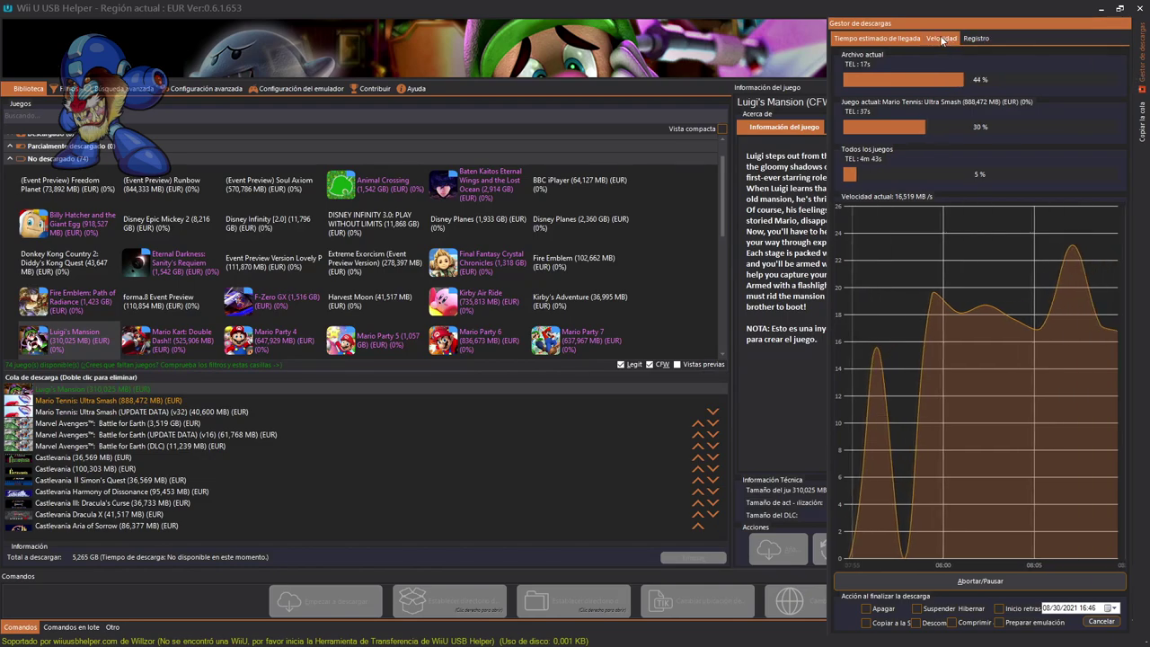
pyautogui.click(942, 41)
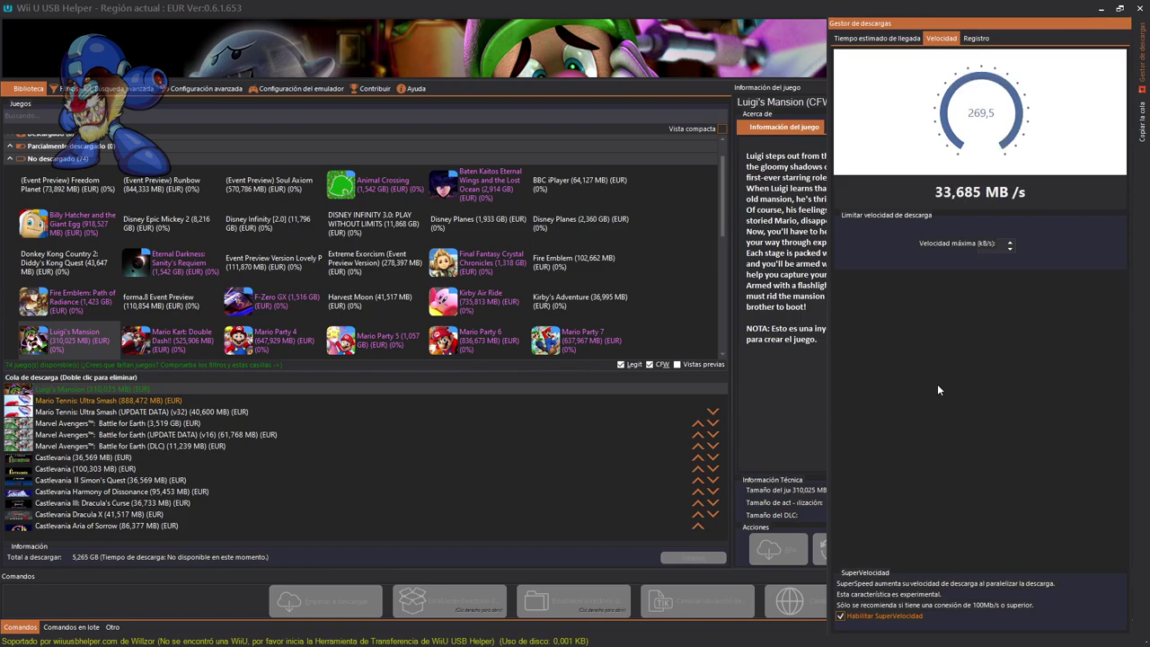
pyautogui.click(877, 38)
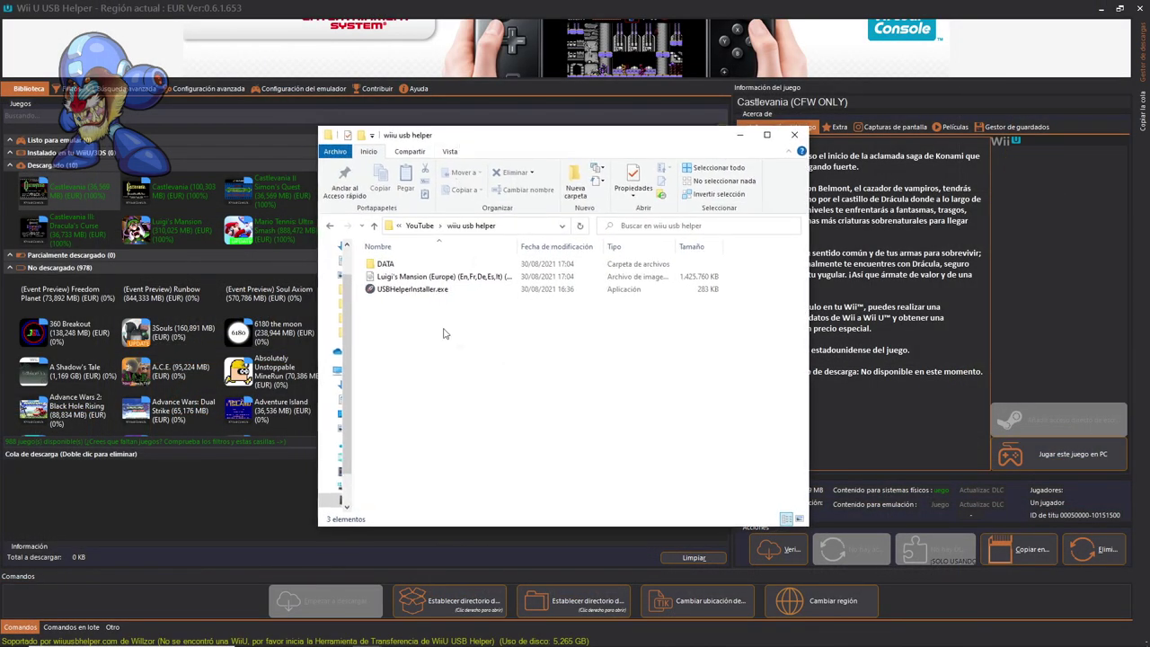
# Browse the DLCS, ESHOP, GAMES and UPDATES folders inside DATA\EUR to examine where the downloaded content is stored.
pyautogui.doubleClick(384, 265)
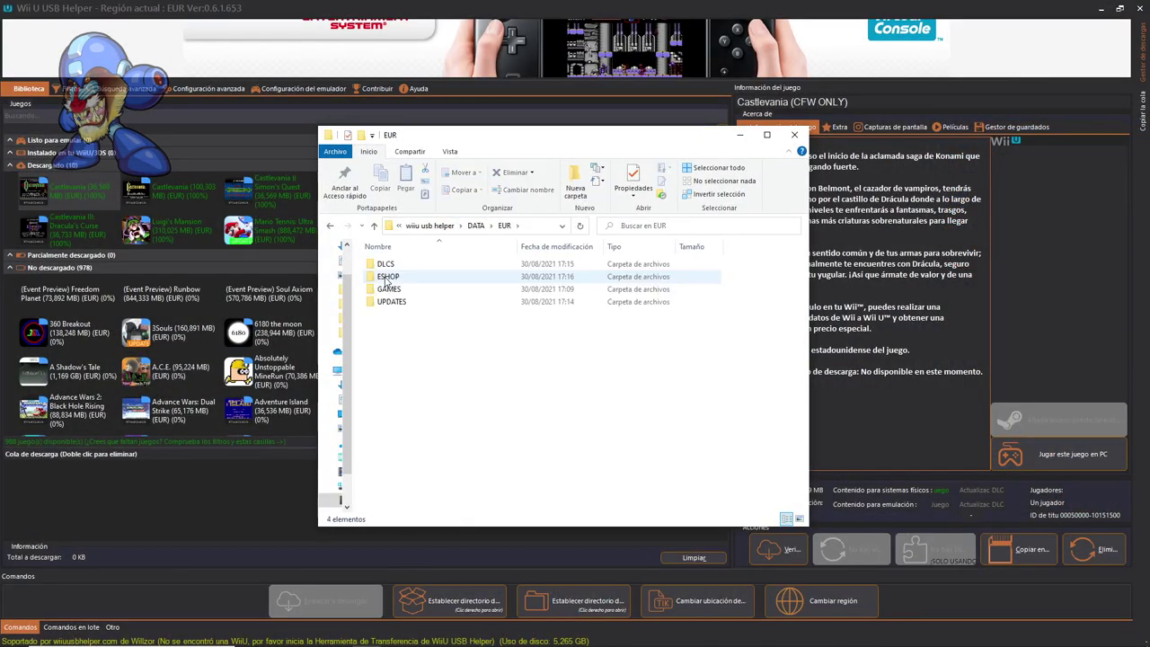
pyautogui.doubleClick(387, 264)
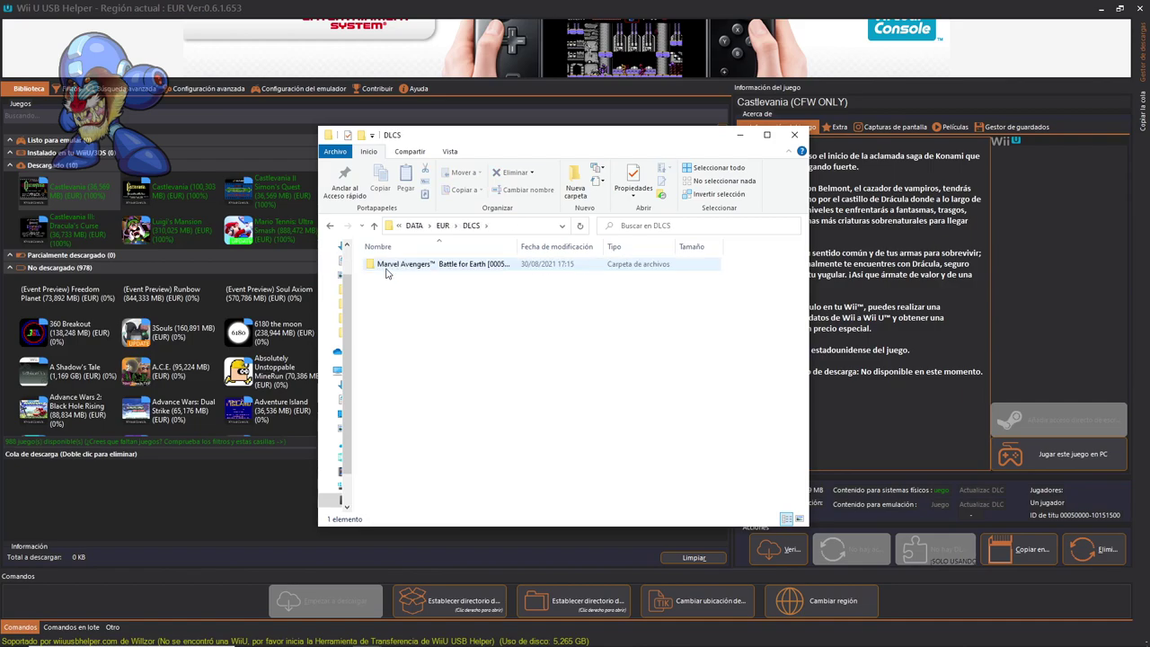
pyautogui.click(375, 226)
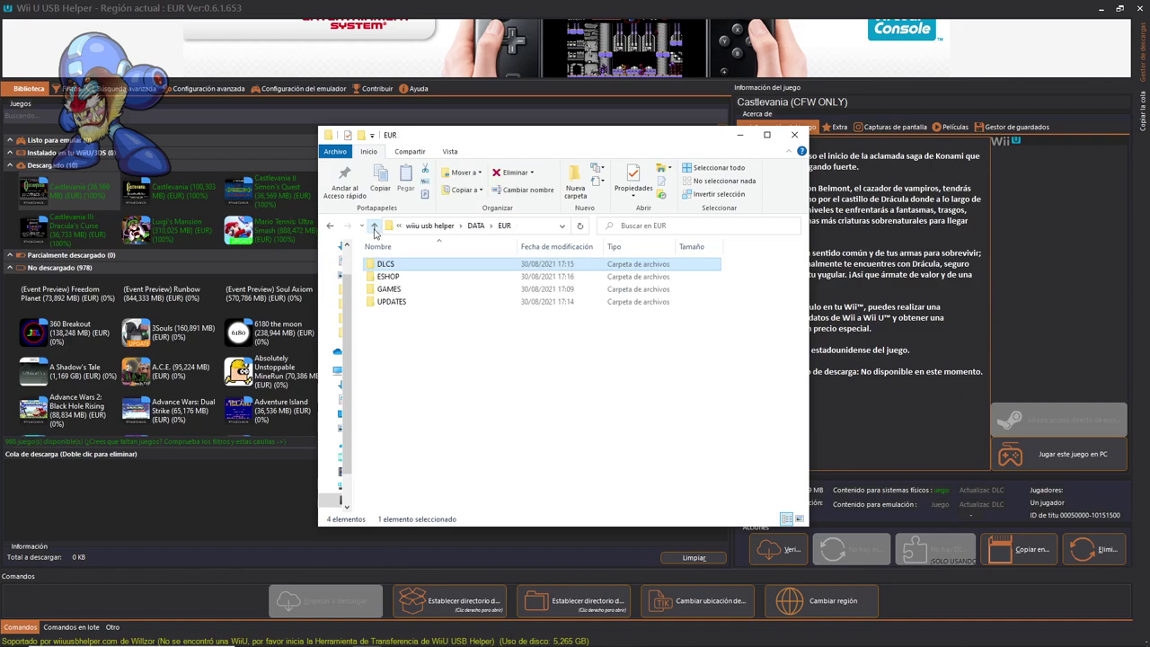
pyautogui.doubleClick(395, 280)
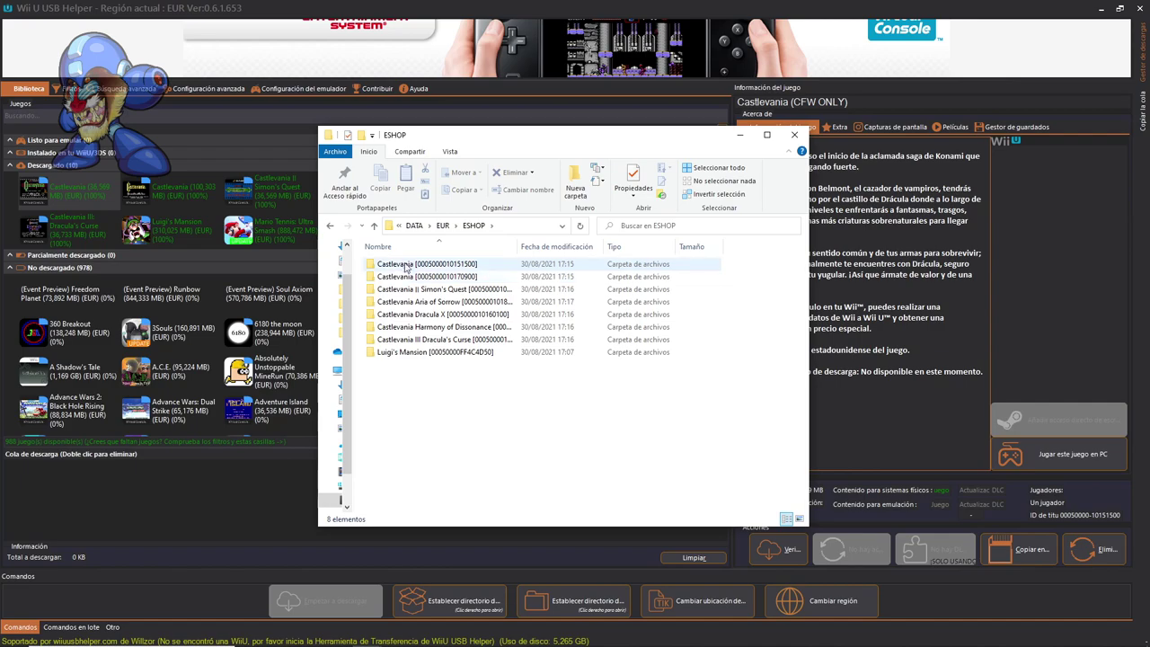
pyautogui.click(375, 225)
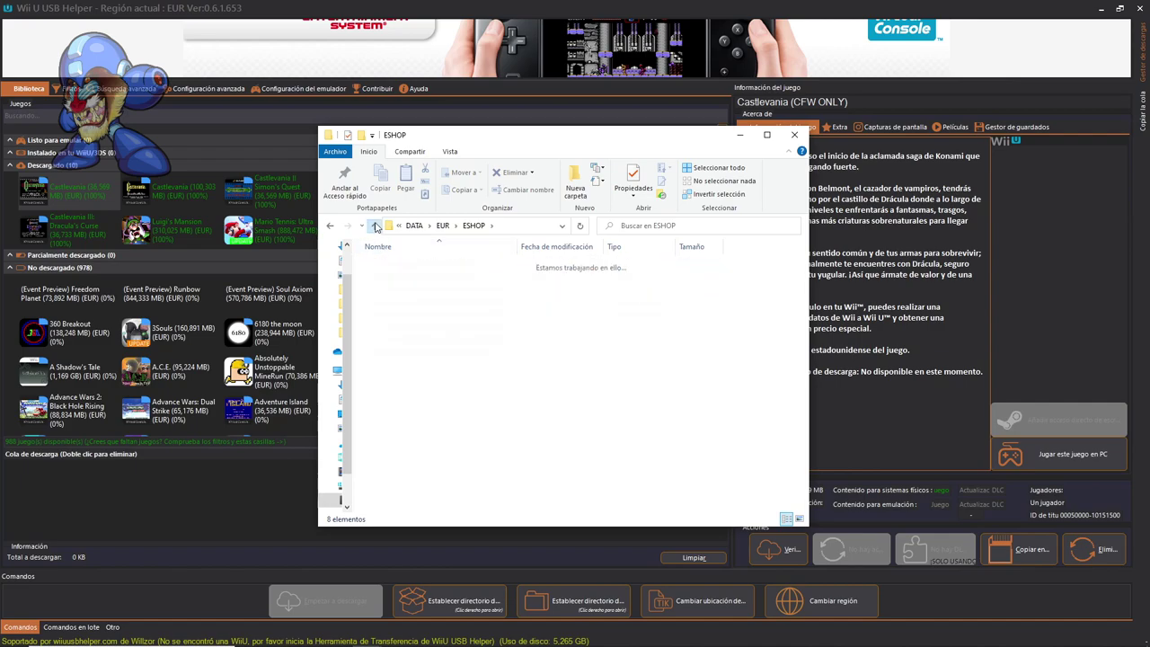
pyautogui.doubleClick(394, 291)
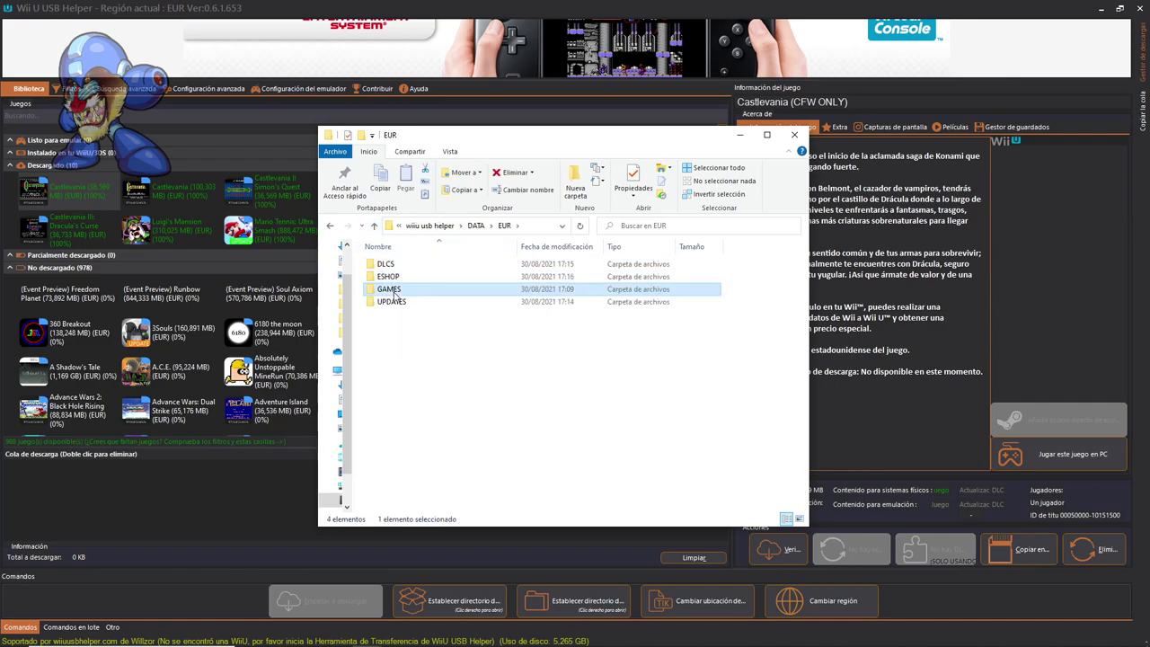
pyautogui.click(375, 226)
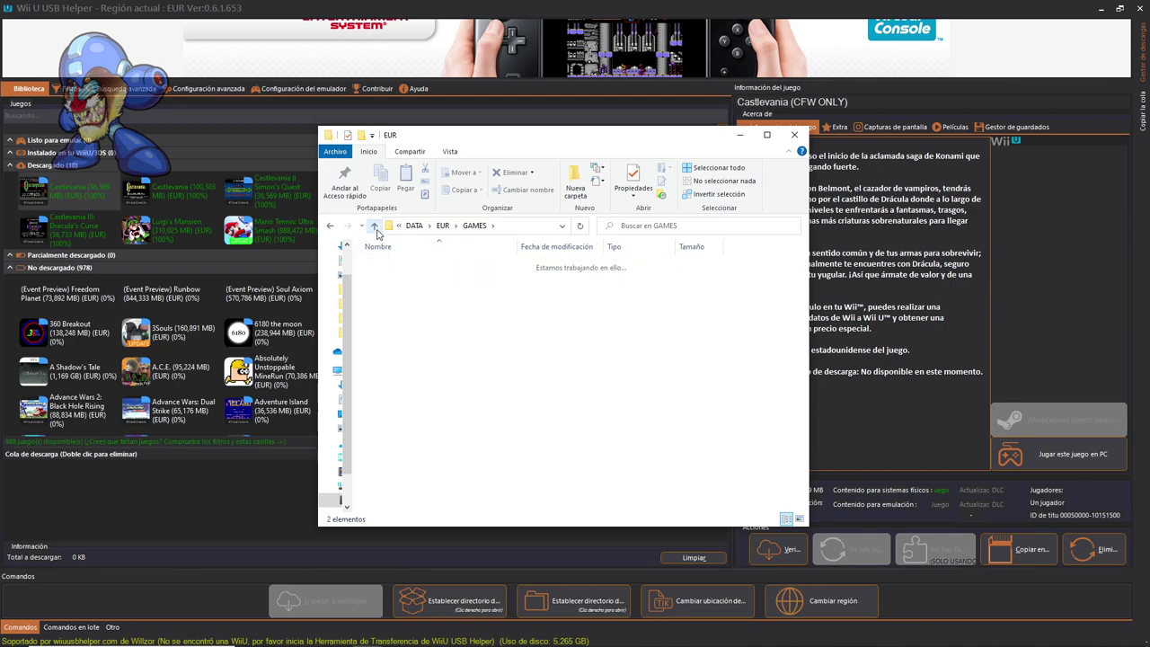
pyautogui.click(392, 302)
pyautogui.doubleClick(393, 303)
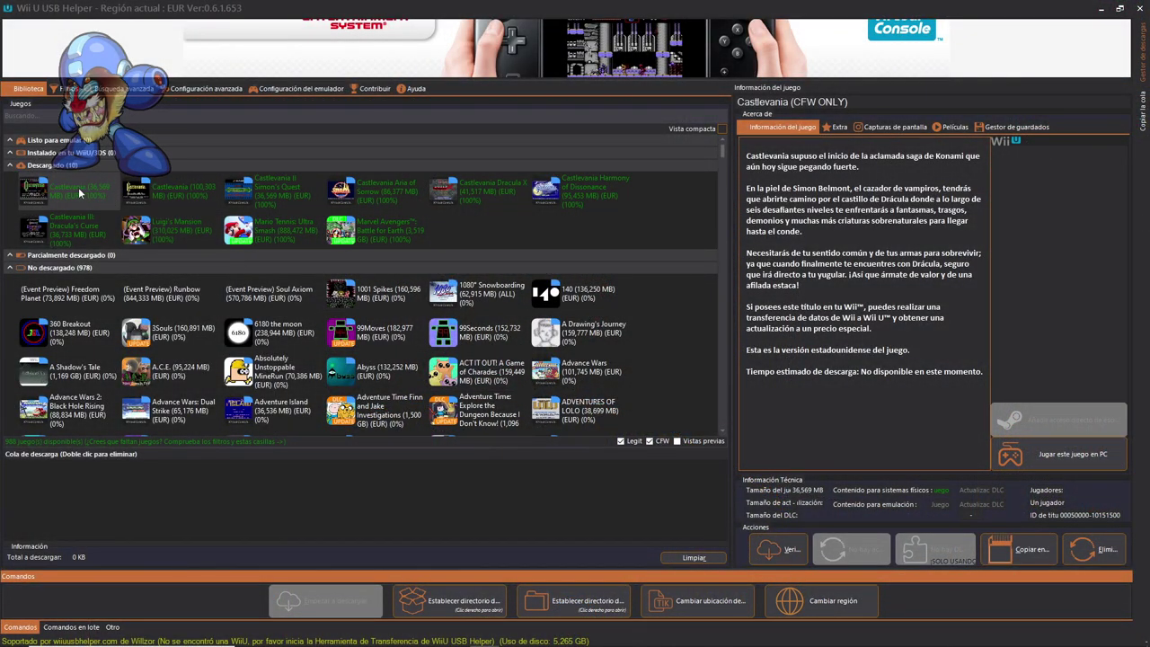
# Unpack the two downloaded games titled Castlevania in loadable form into the wiiu usb helper folder.
pyautogui.rightClick(79, 193)
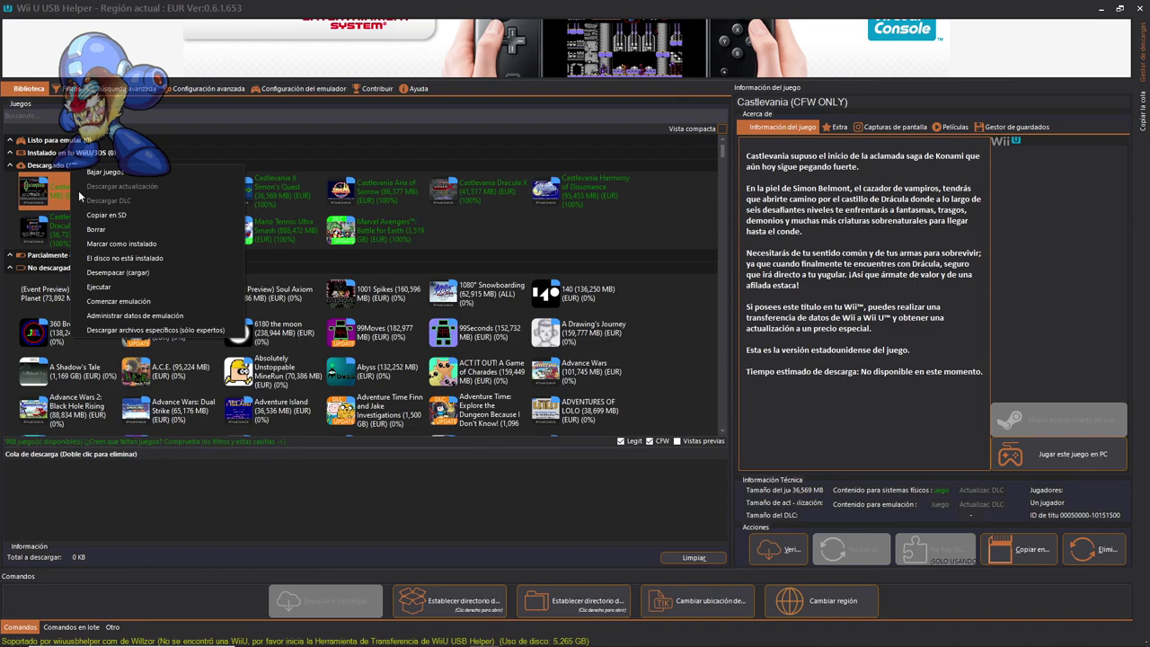
pyautogui.click(112, 272)
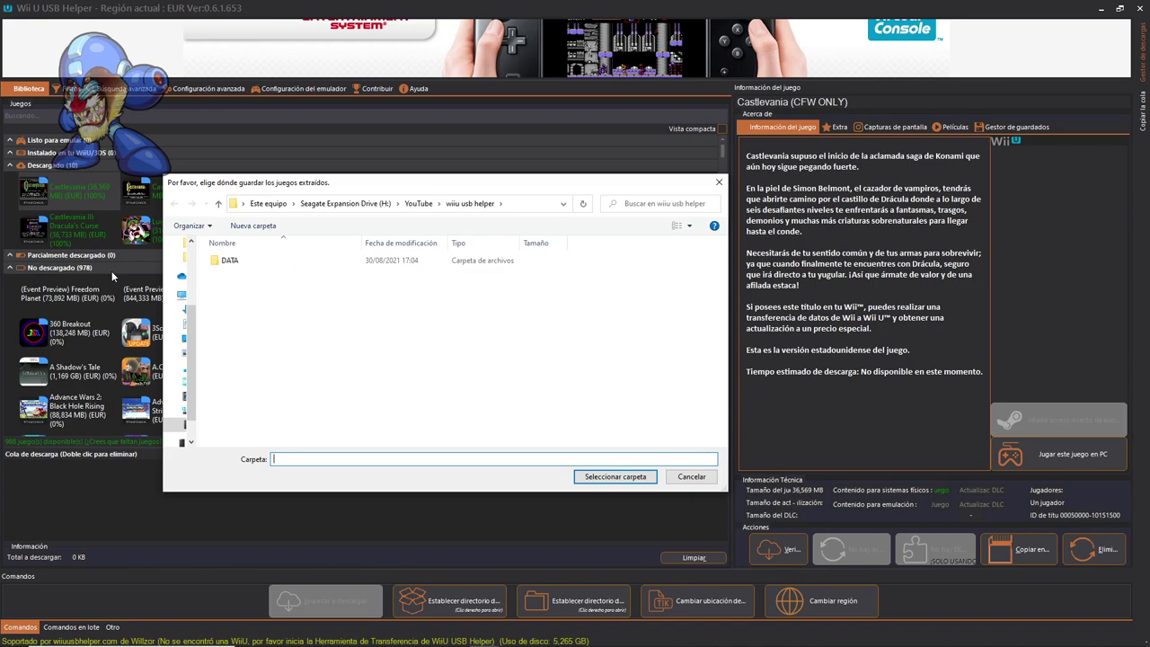
pyautogui.click(598, 480)
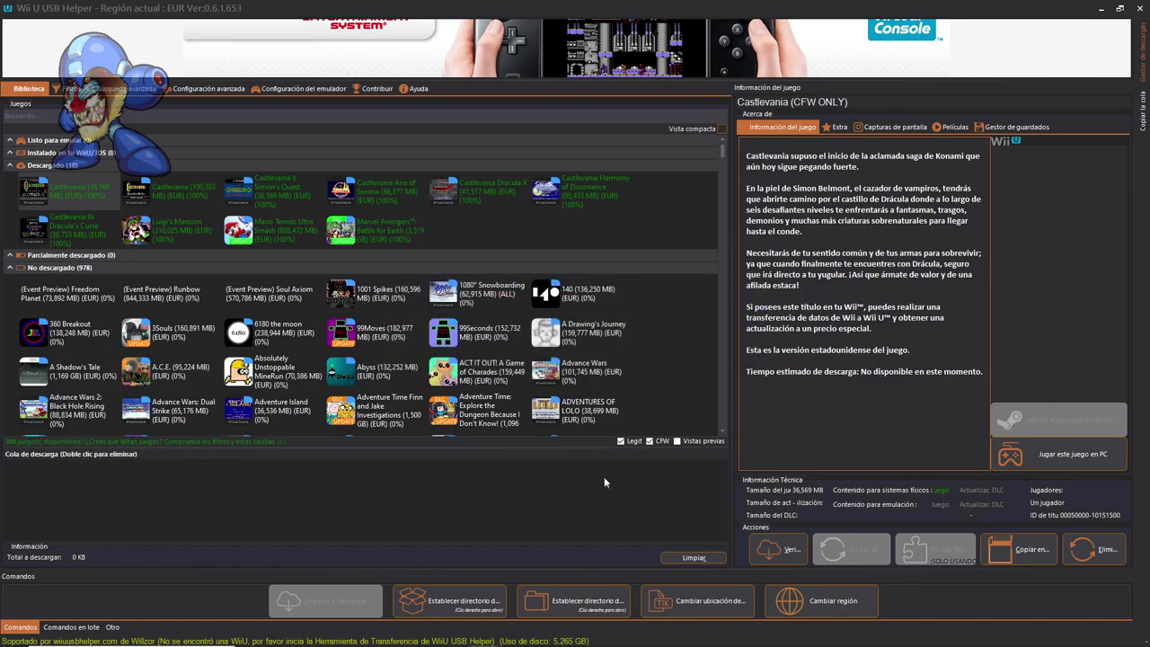
pyautogui.rightClick(192, 173)
pyautogui.click(228, 279)
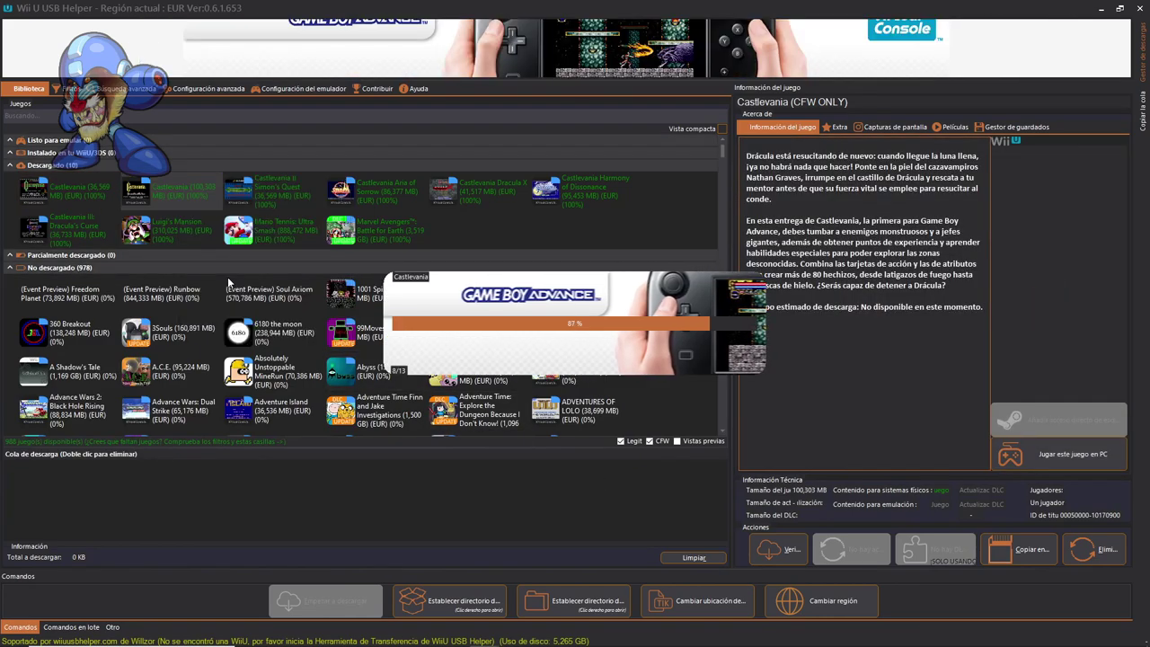
# Unpack Marvel Avengers: Battle for Earth together with its DLC and v16 update.
pyautogui.rightClick(373, 207)
pyautogui.click(379, 239)
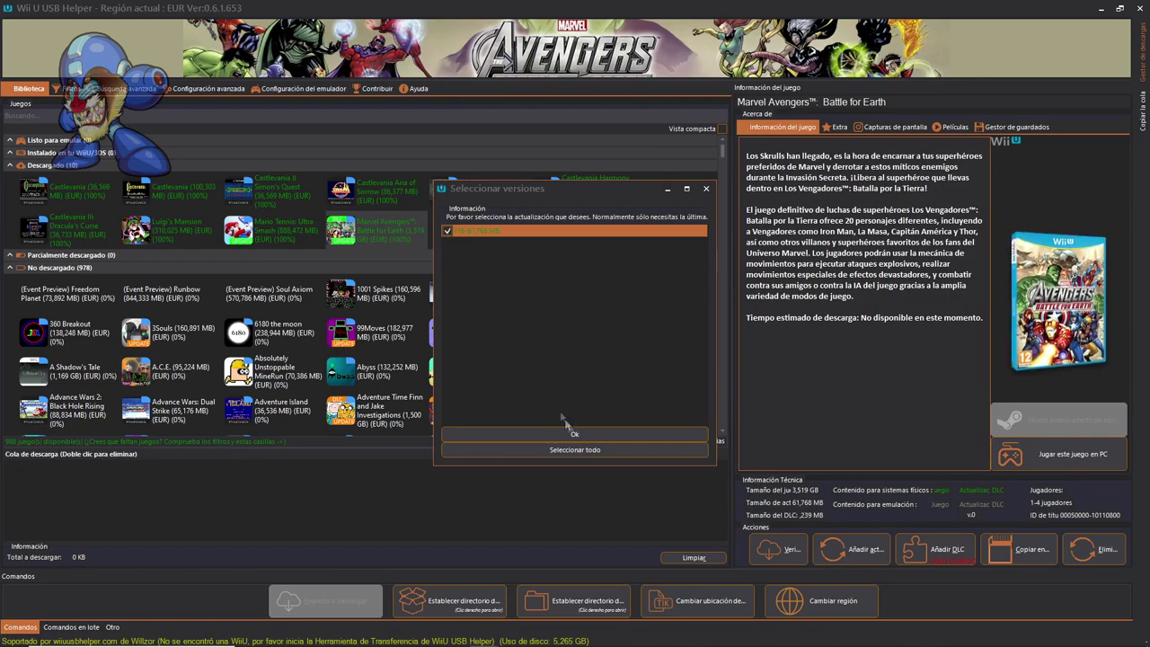
pyautogui.click(575, 435)
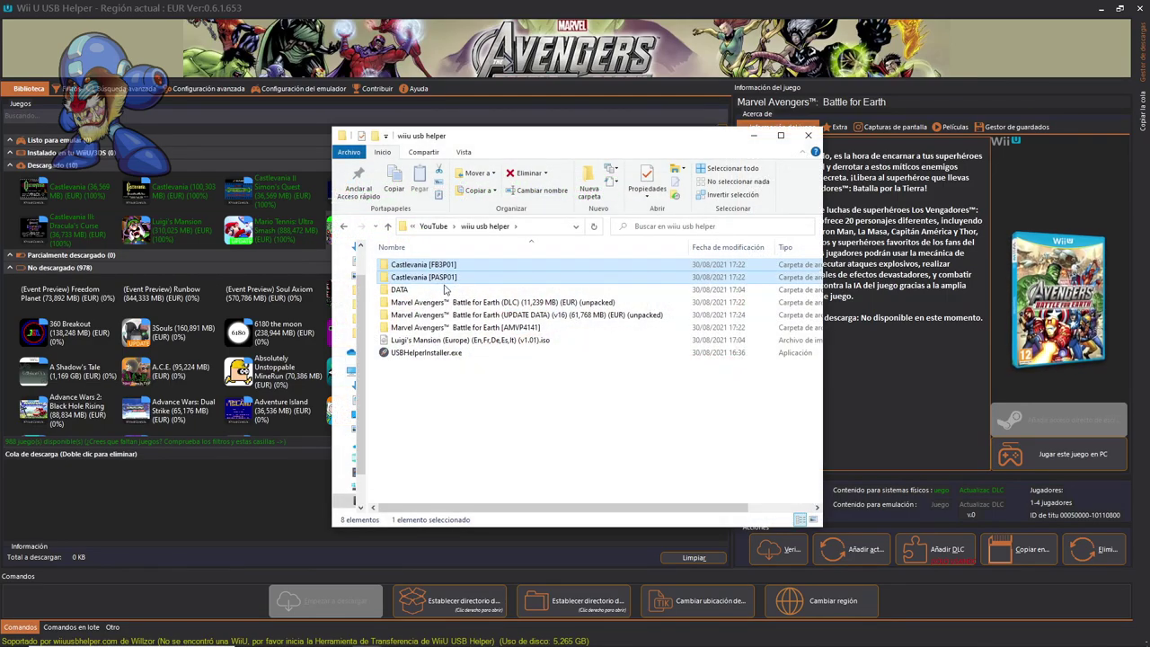
# Examine the unpacked folders in wiiu usb helper, including the contents of Castlevania [FB3P01] and the Marvel Avengers DLC.
pyautogui.keyDown('ctrl'); pyautogui.click(438, 302); pyautogui.keyUp('ctrl')
pyautogui.keyDown('ctrl'); pyautogui.click(438, 314); pyautogui.keyUp('ctrl')
pyautogui.keyDown('ctrl'); pyautogui.click(436, 327); pyautogui.keyUp('ctrl')
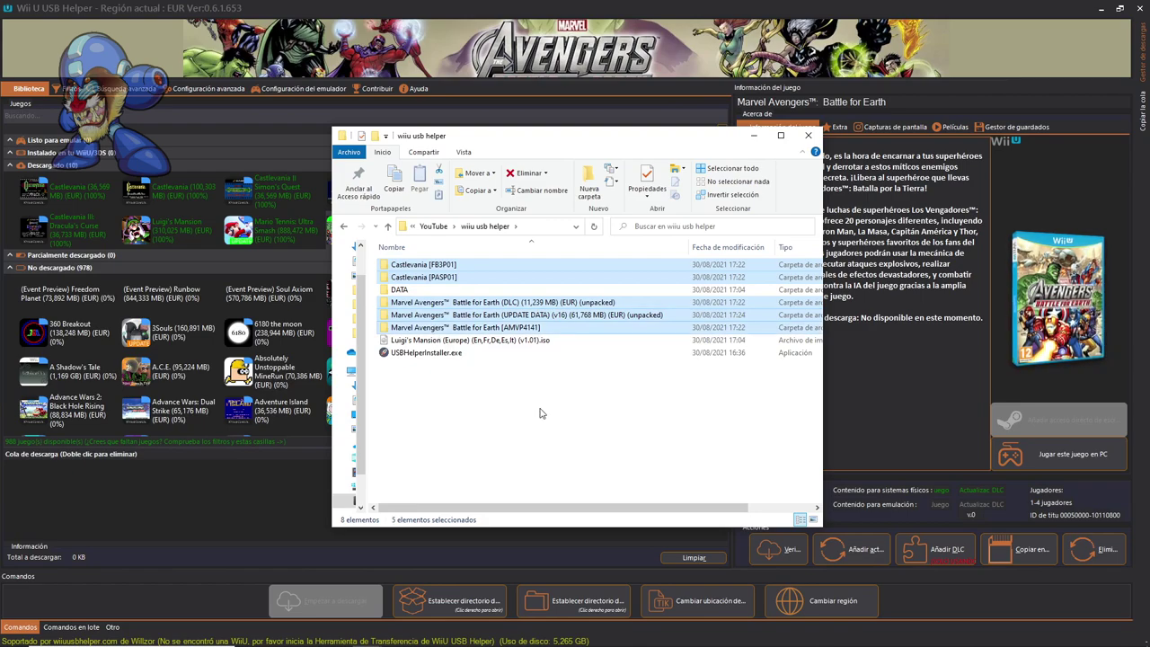
pyautogui.click(552, 384)
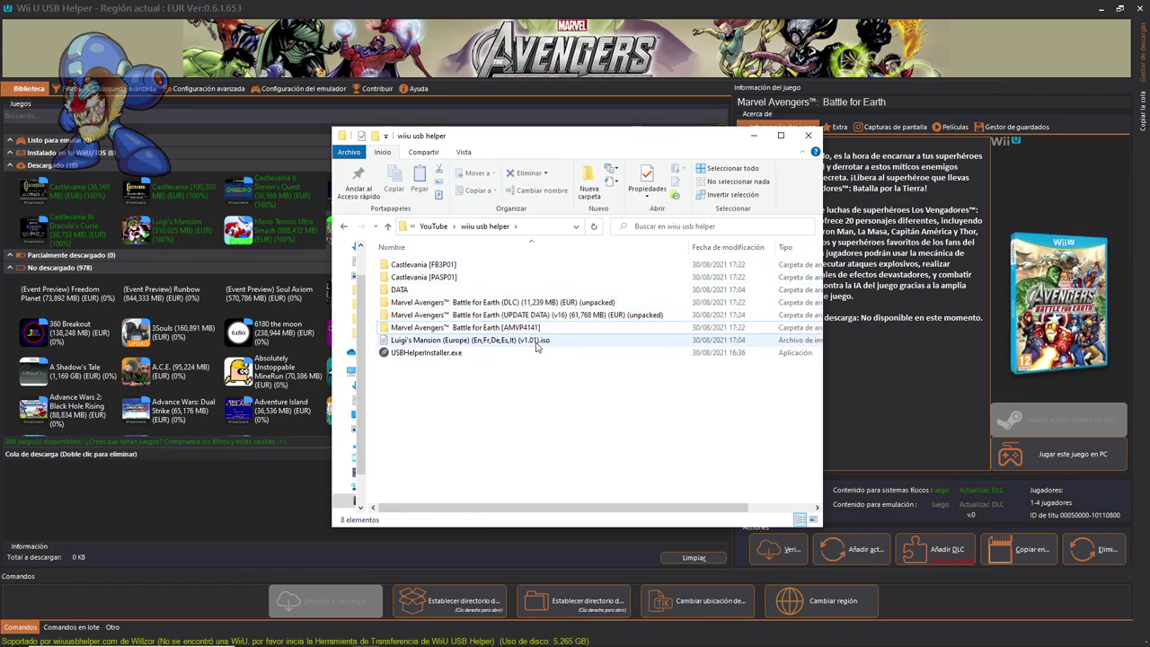
pyautogui.doubleClick(427, 265)
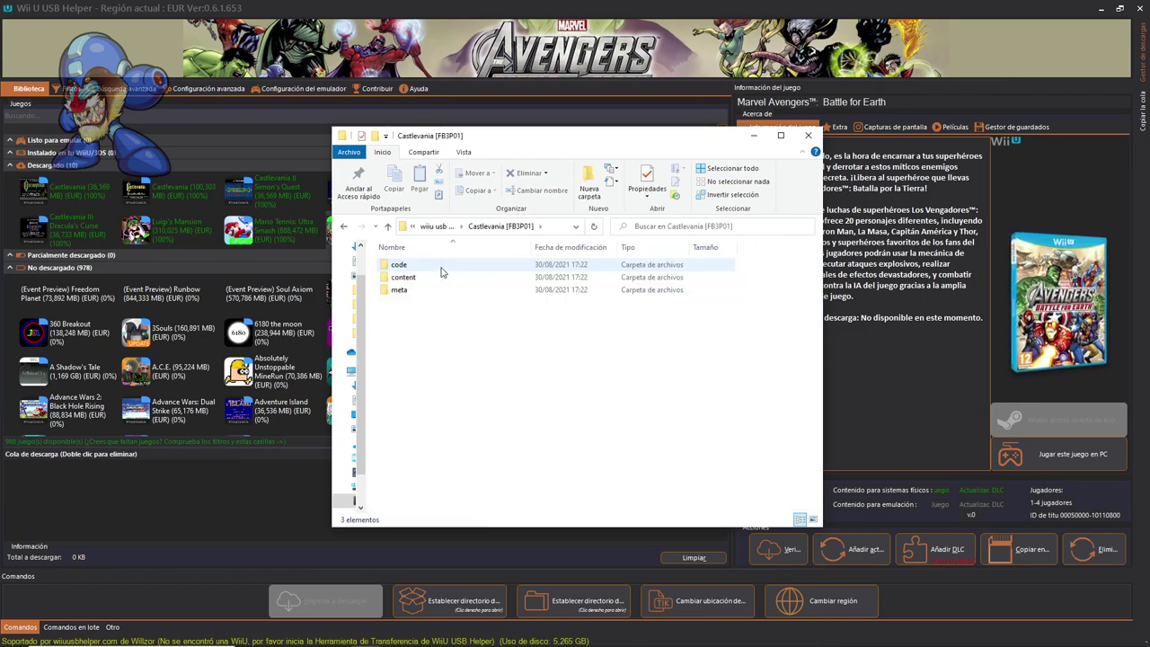
pyautogui.click(388, 226)
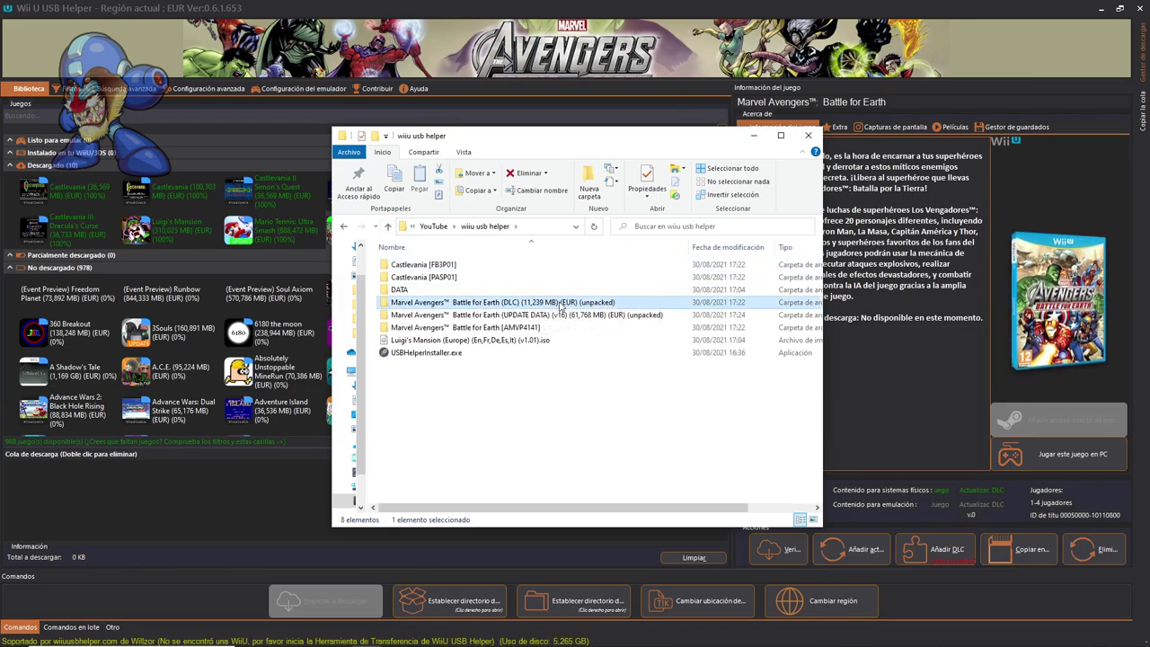
pyautogui.doubleClick(539, 303)
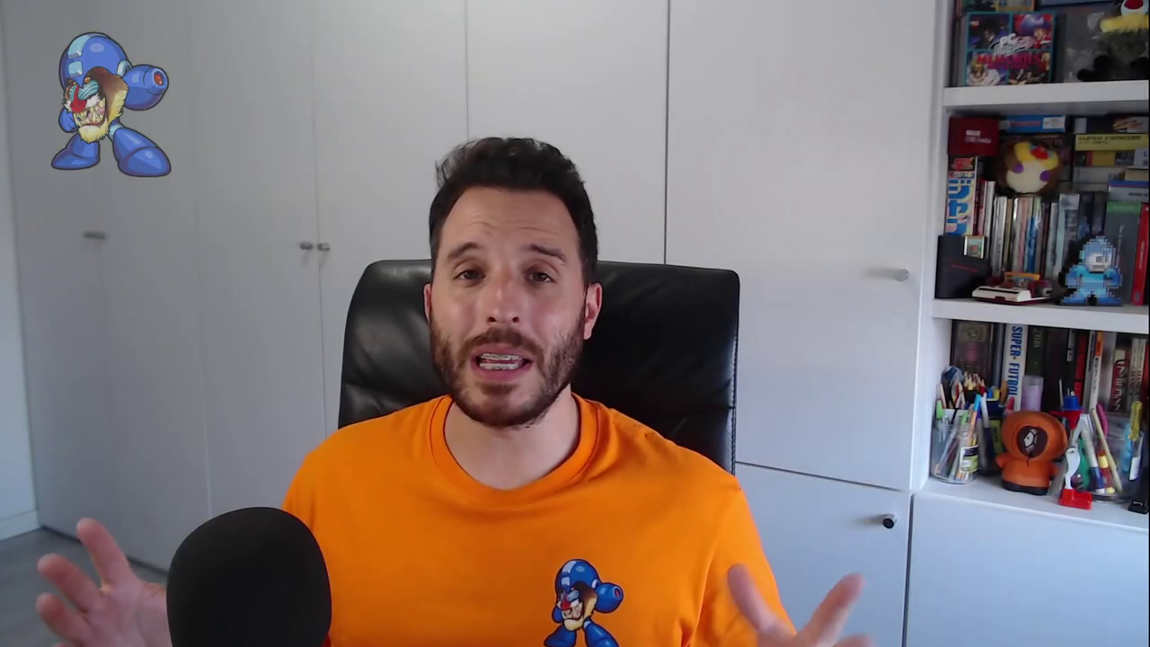